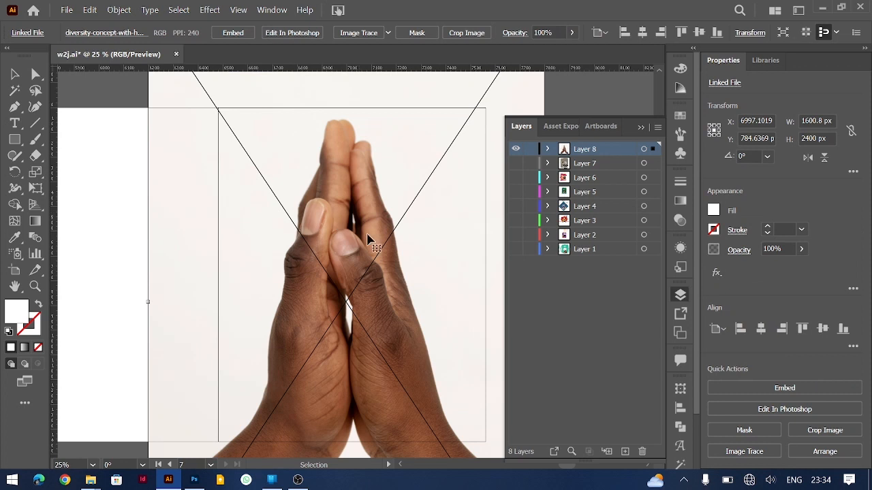
# - Move the hands photo off the artboard to its left side and deselect it
pyautogui.moveTo(149, 300); pyautogui.dragTo(119, 293)
pyautogui.click(416, 310)
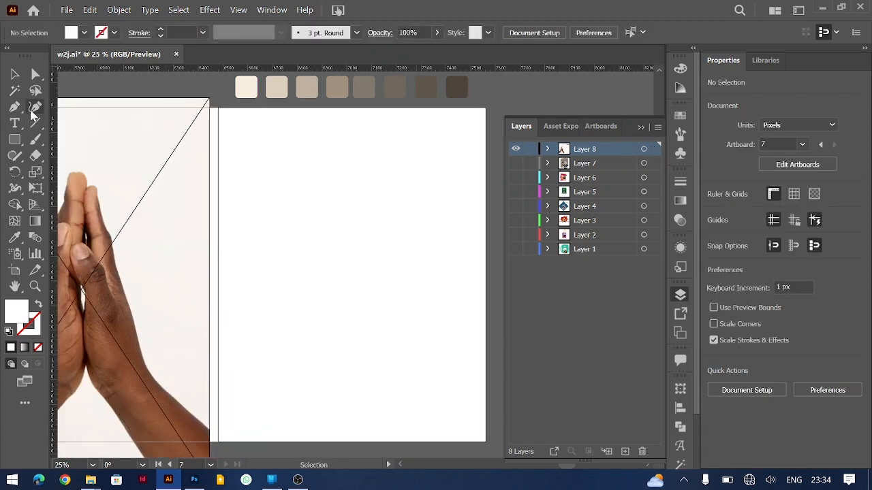
# - Cover the artboard with a 1080 × 1350 px rectangle filled with the lightest cream swatch
pyautogui.click(15, 140)
pyautogui.moveTo(218, 107); pyautogui.dragTo(489, 442)
pyautogui.press('i')
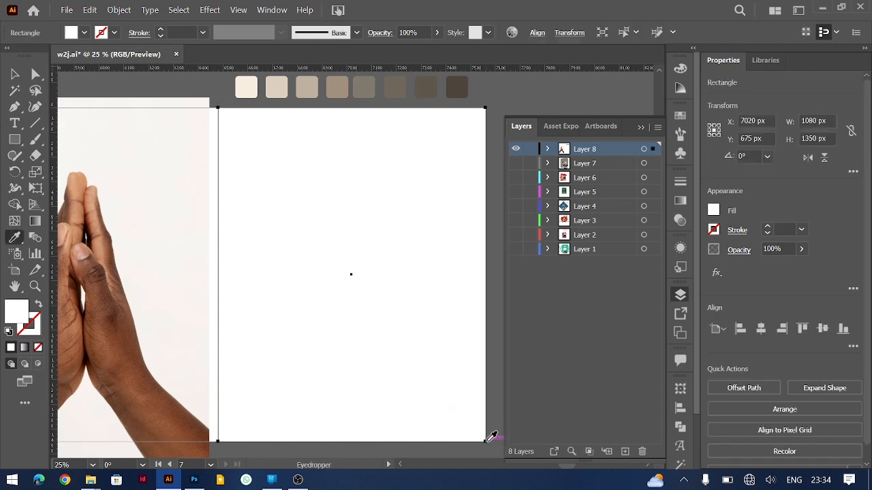
pyautogui.click(247, 87)
pyautogui.press('v')
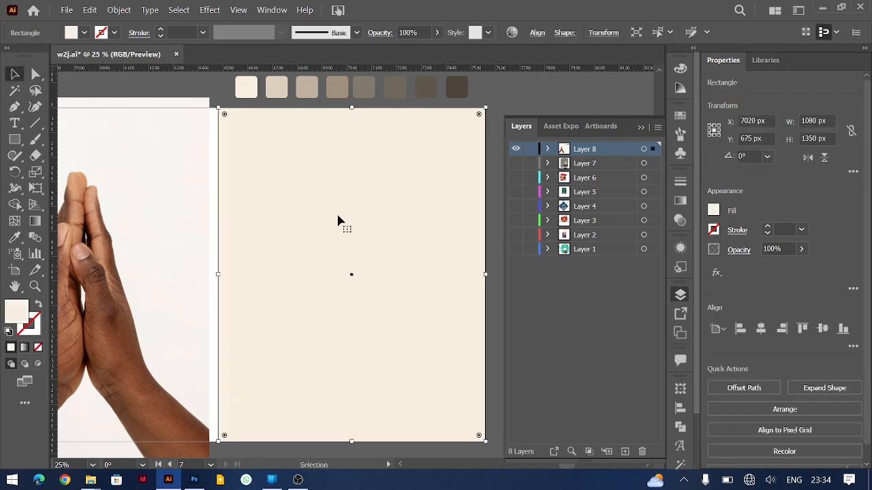
pyautogui.click(542, 113)
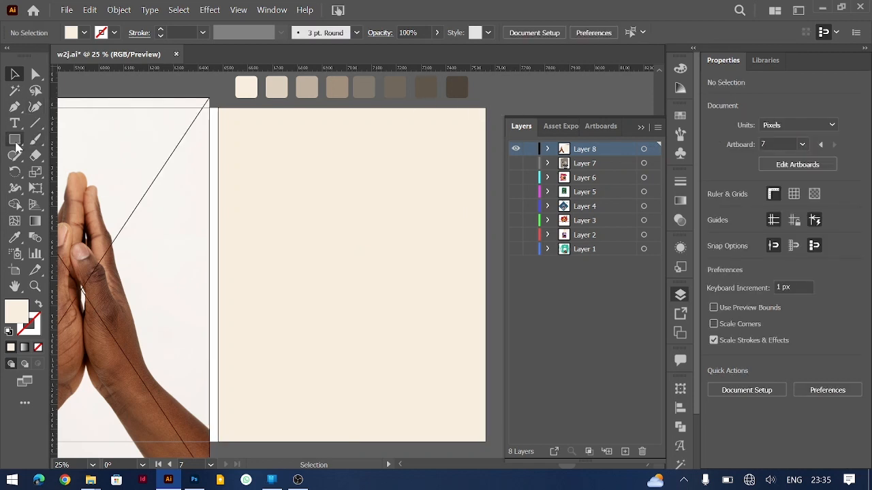
# - Draw a vertical bar 70 × 800 px on the left part of the artboard and fill it with the second swatch's beige
pyautogui.click(14, 139)
pyautogui.moveTo(258, 184)
pyautogui.mouseDown()
pyautogui.moveTo(286, 387)
pyautogui.moveTo(276, 384)
pyautogui.mouseUp()
pyautogui.press('i')
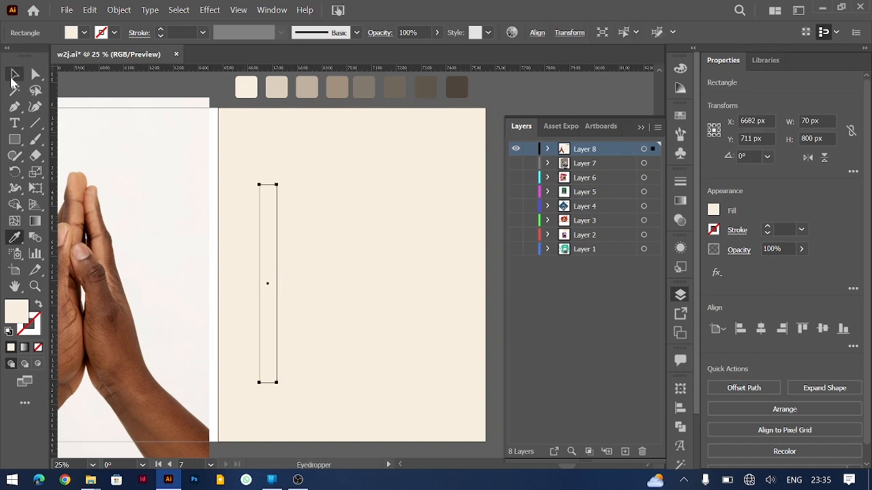
pyautogui.click(275, 87)
pyautogui.press('v')
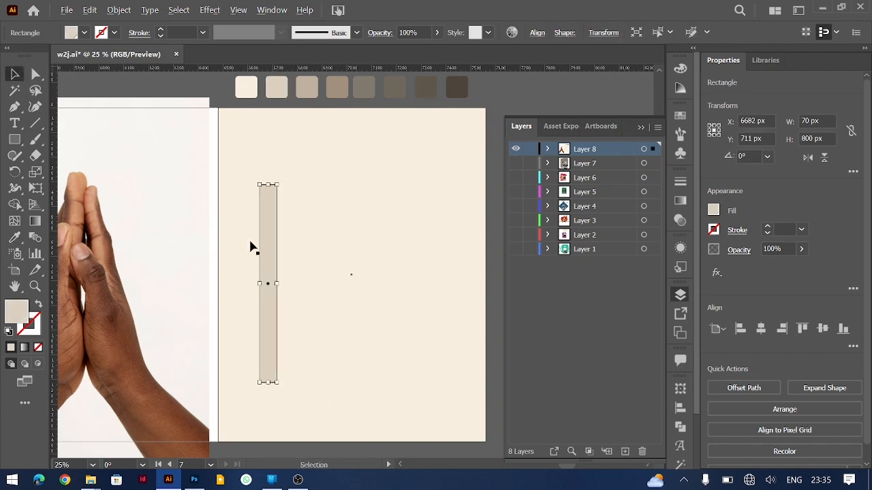
# - Duplicate the beige bar horizontally five times at equal 157 px spacing, making a row of six bars
pyautogui.moveTo(272, 253); pyautogui.dragTo(309, 258)
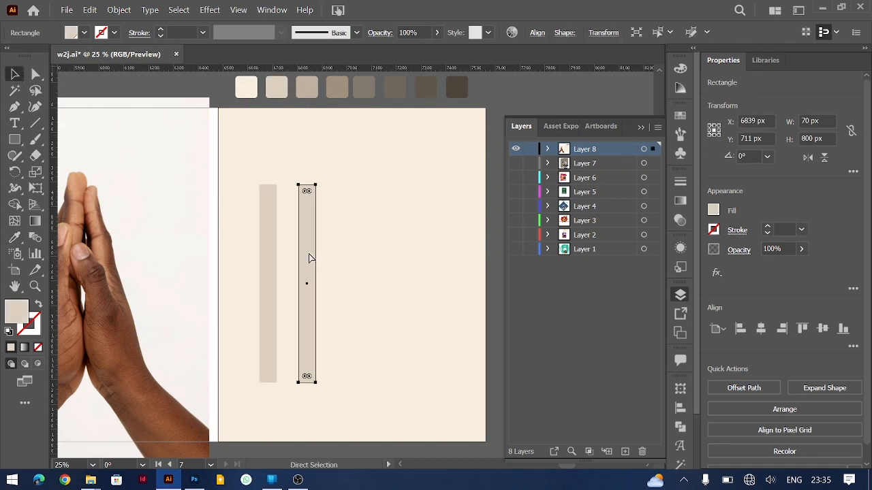
pyautogui.hotkey('ctrl', 'd')
pyautogui.hotkey('ctrl', 'd')
pyautogui.hotkey('ctrl', 'd')
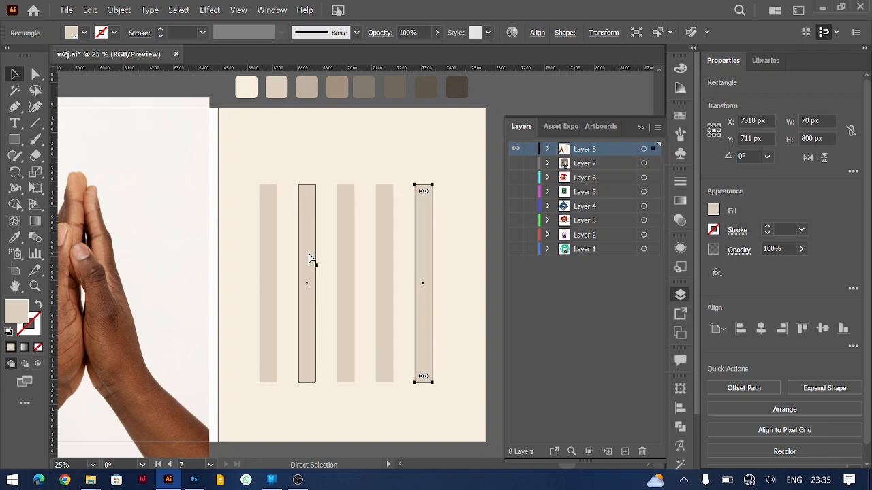
pyautogui.hotkey('ctrl', 'd')
# - Group the six beige bars and centre the group horizontally on the artboard
pyautogui.keyDown('shift'); pyautogui.click(423, 276); pyautogui.keyUp('shift')
pyautogui.keyDown('shift'); pyautogui.click(384, 282); pyautogui.keyUp('shift')
pyautogui.keyDown('shift'); pyautogui.click(343, 282); pyautogui.keyUp('shift')
pyautogui.keyDown('shift'); pyautogui.click(308, 282); pyautogui.keyUp('shift')
pyautogui.keyDown('shift'); pyautogui.click(271, 282); pyautogui.keyUp('shift')
pyautogui.moveTo(300, 276); pyautogui.dragTo(295, 276)
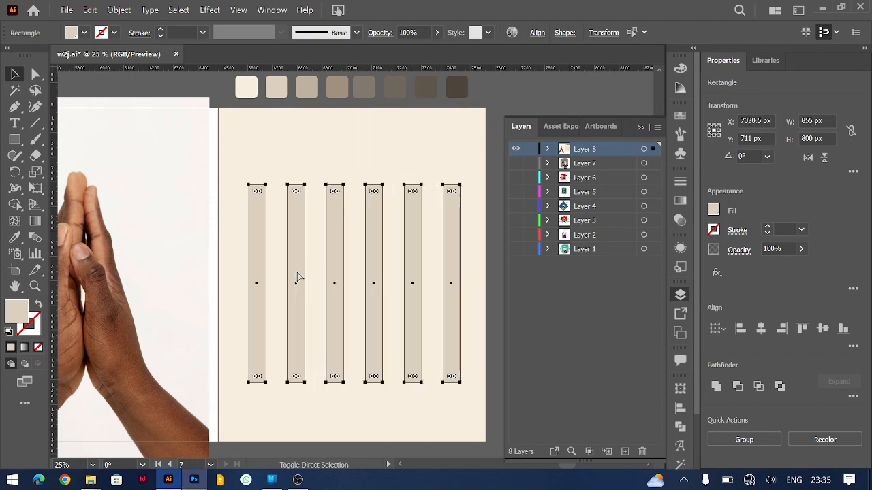
pyautogui.hotkey('ctrl', 'g')
pyautogui.moveTo(379, 259); pyautogui.dragTo(376, 258)
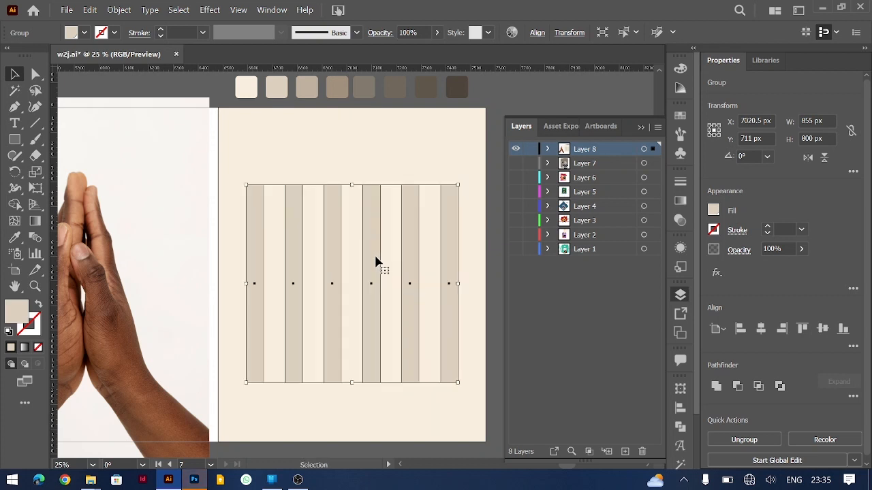
# - Apply a Roughen effect to the bar group with 5% relative size, detail 10/in and corner points, and collapse the layer list
pyautogui.click(458, 232)
pyautogui.click(411, 250)
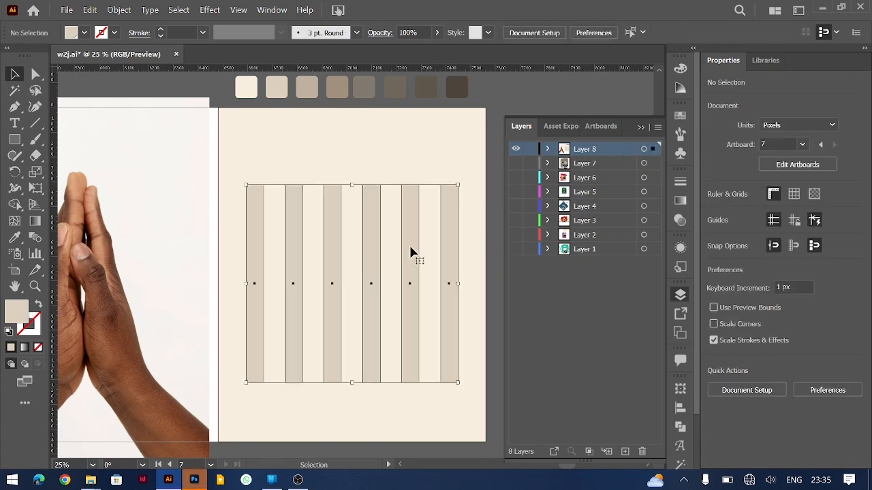
pyautogui.click(210, 10)
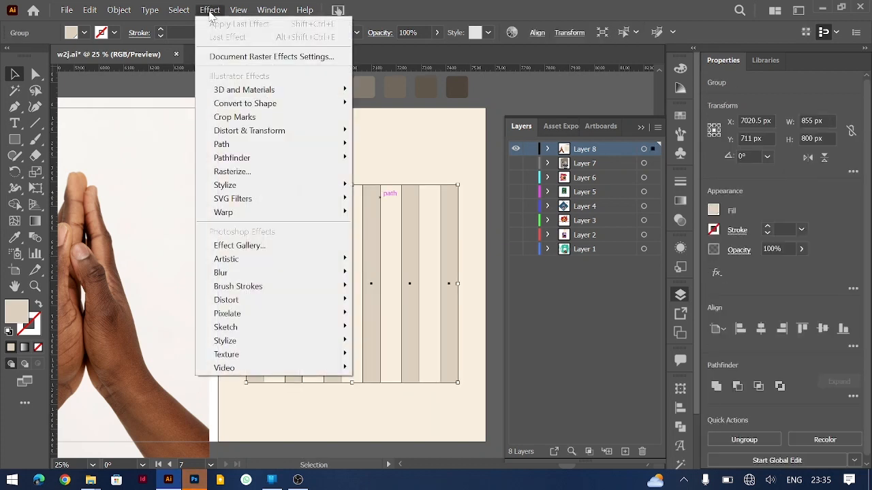
pyautogui.moveTo(258, 124)
pyautogui.click(133, 161)
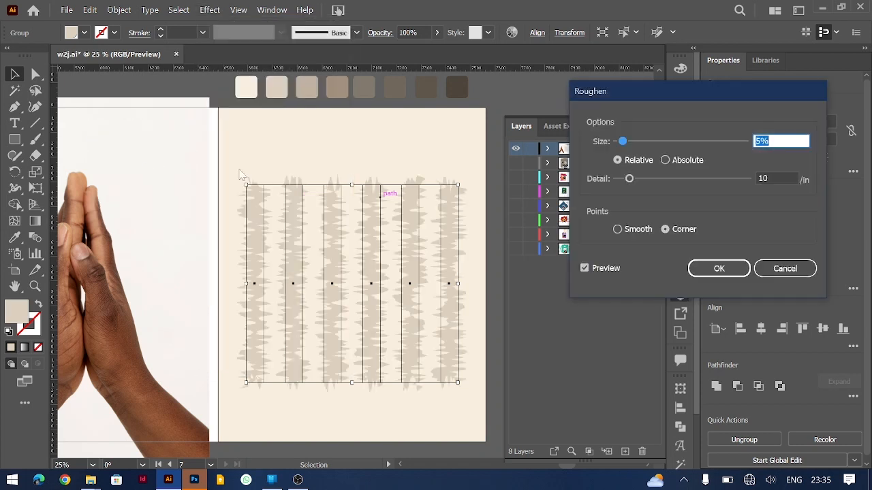
pyautogui.click(719, 269)
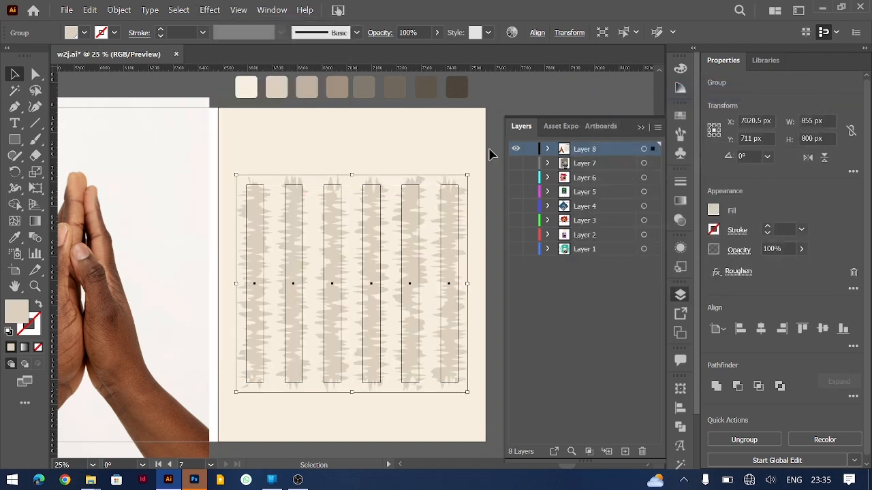
pyautogui.click(513, 103)
pyautogui.click(641, 128)
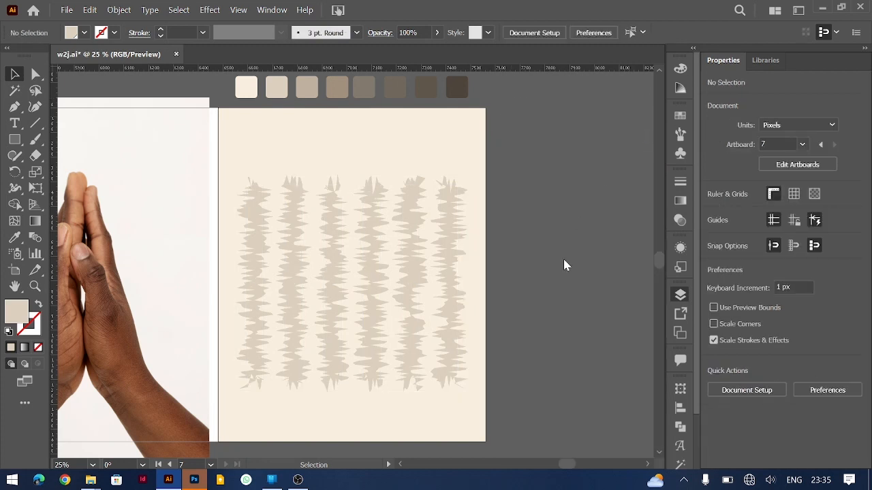
# - Change the bar group's Roughen effect to size 3% and detail 12/in
pyautogui.click(455, 251)
pyautogui.click(745, 272)
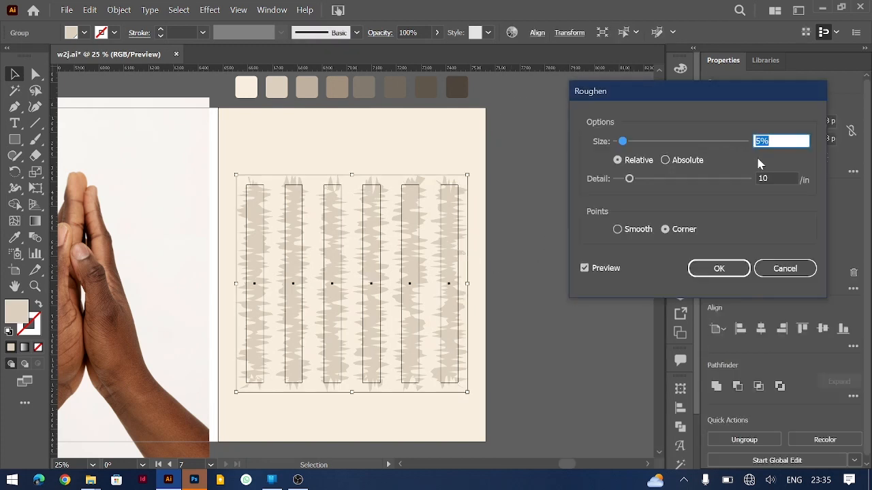
pyautogui.write('3')
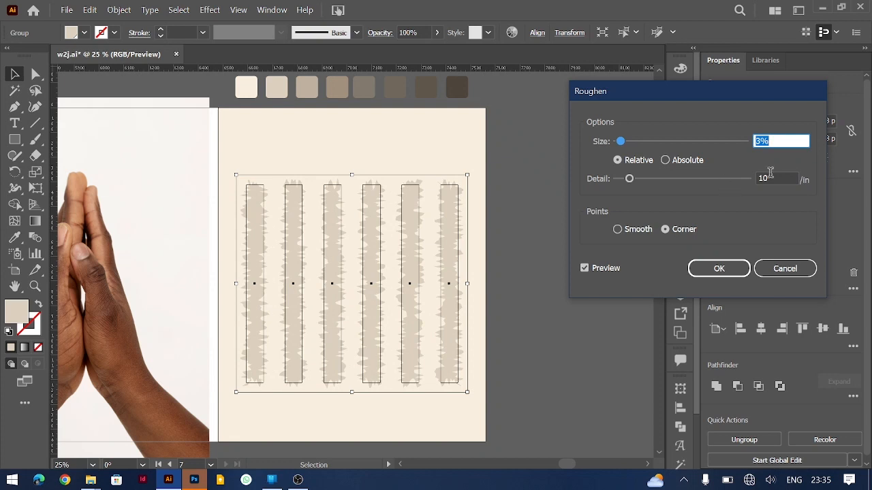
pyautogui.click(778, 176)
pyautogui.press('Up')
pyautogui.press('Up')
pyautogui.press('Up')
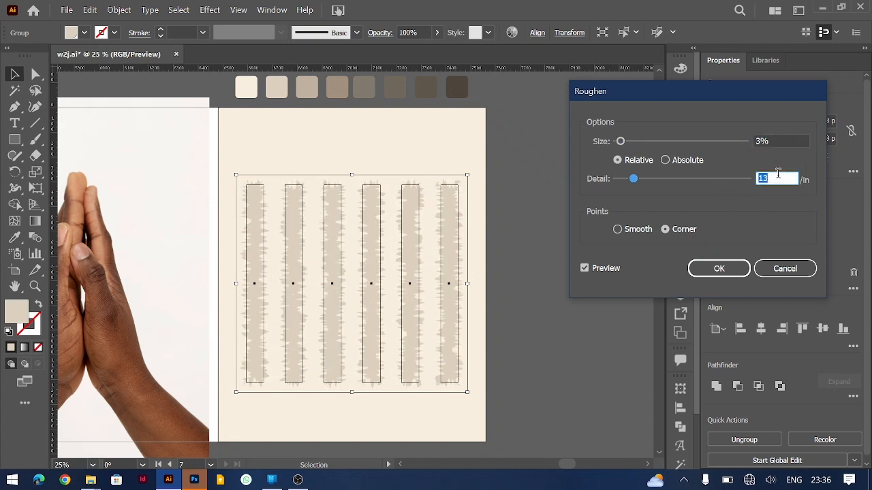
pyautogui.press('Up')
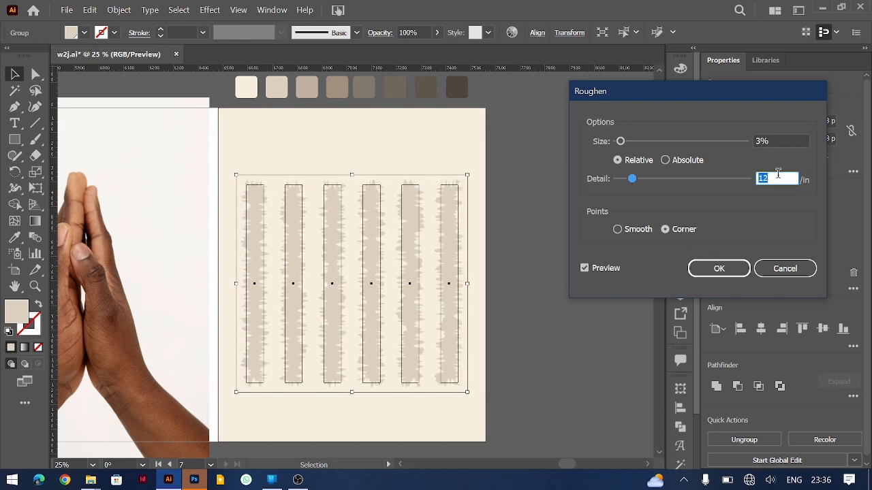
pyautogui.press('Return')
pyautogui.click(557, 213)
# - Move the hands photo back over the artboard and open it for editing in Photoshop
pyautogui.moveTo(127, 273); pyautogui.dragTo(381, 308)
pyautogui.click(302, 34)
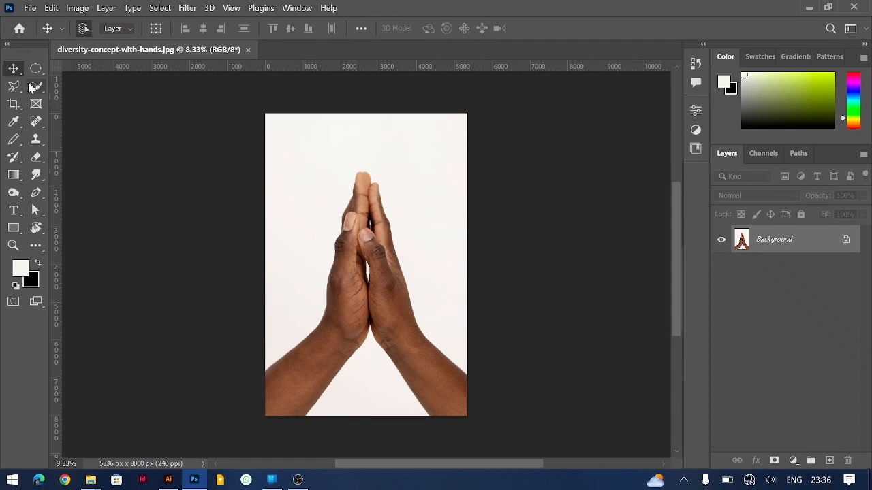
# - Isolate the hands from their backdrop with Select Subject, copy them to a new layer and delete the Background layer
pyautogui.click(160, 8)
pyautogui.click(177, 160)
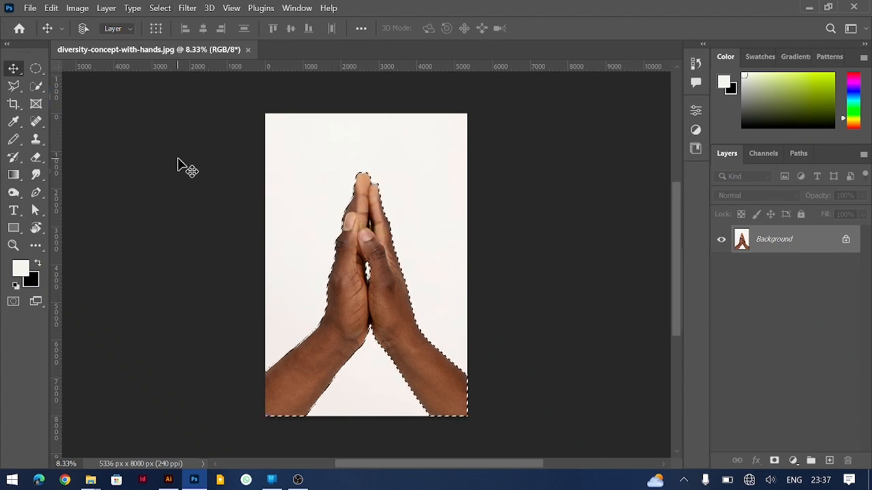
pyautogui.hotkey('ctrl', 'j')
pyautogui.click(722, 267)
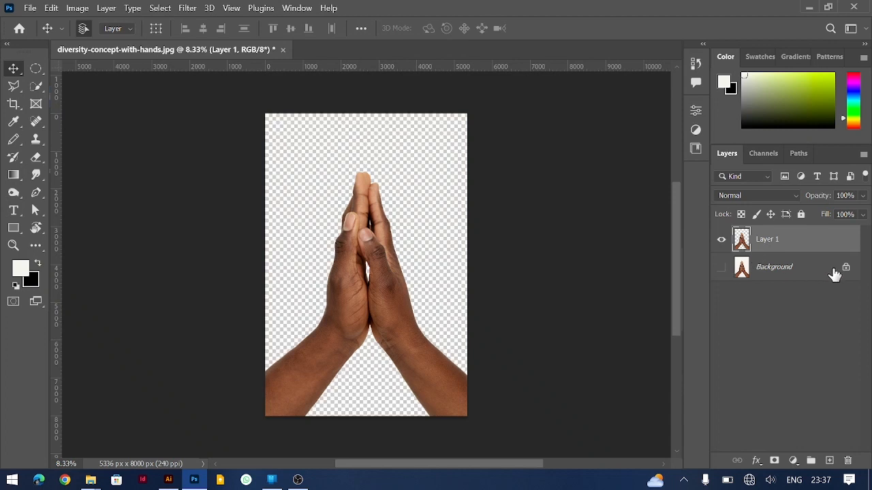
pyautogui.click(826, 274)
pyautogui.press('Delete')
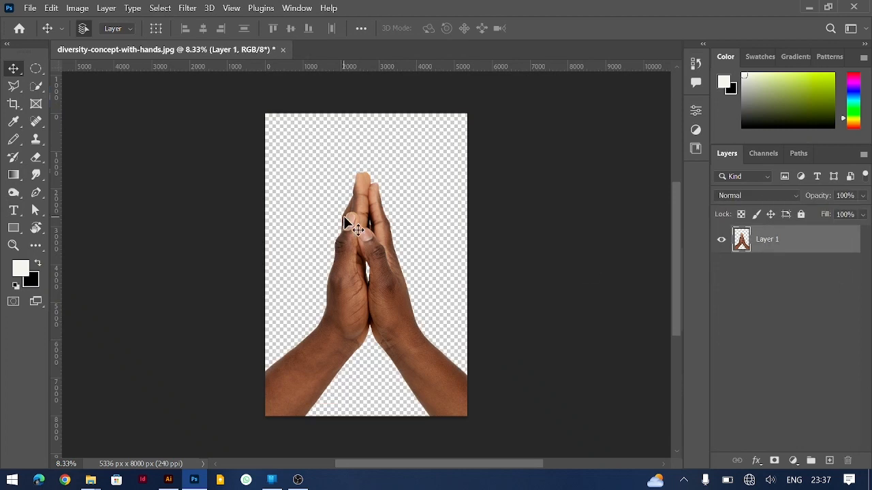
# - Apply a Shadows/Highlights adjustment to the hands layer with the shadows amount at 7%
pyautogui.click(78, 8)
pyautogui.moveTo(137, 39)
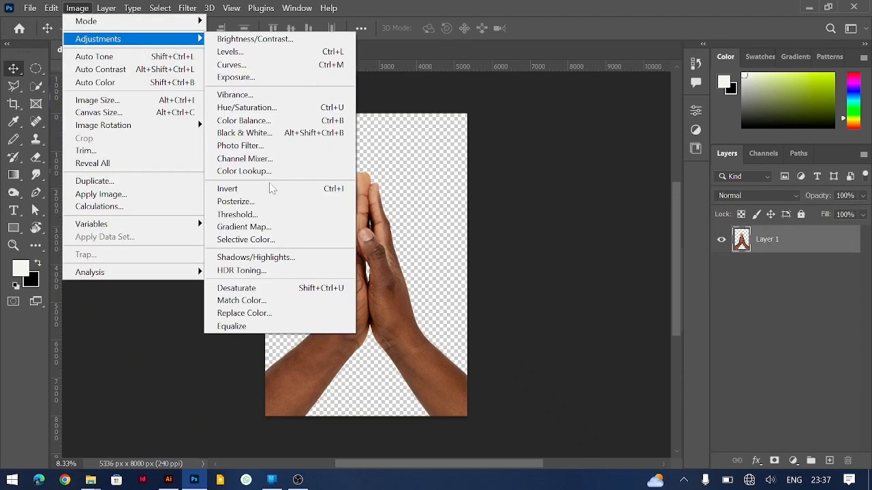
pyautogui.click(264, 256)
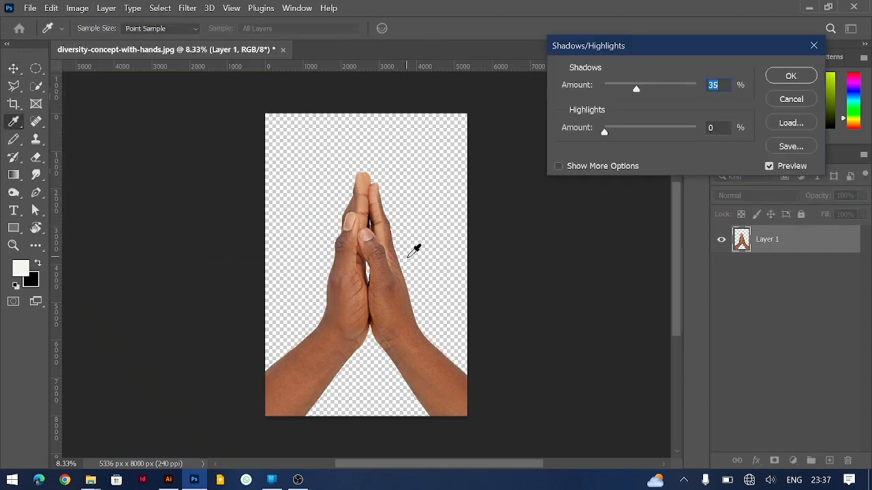
pyautogui.moveTo(627, 91); pyautogui.dragTo(611, 92)
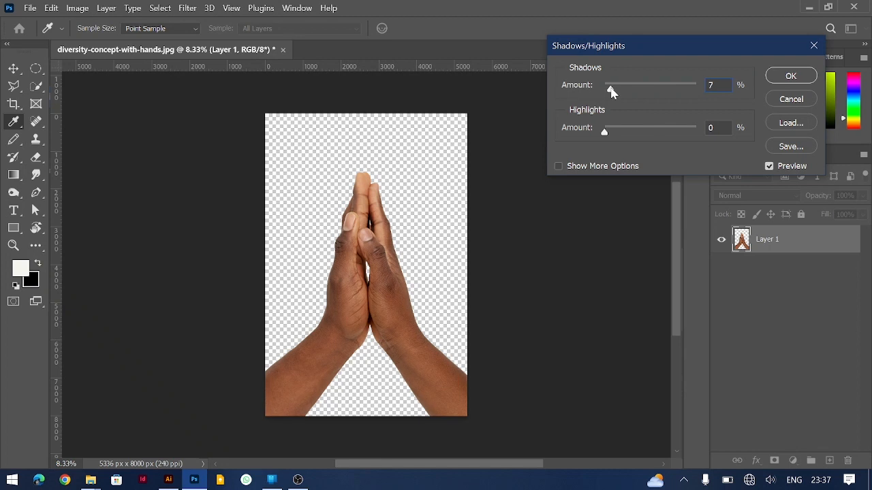
pyautogui.click(790, 76)
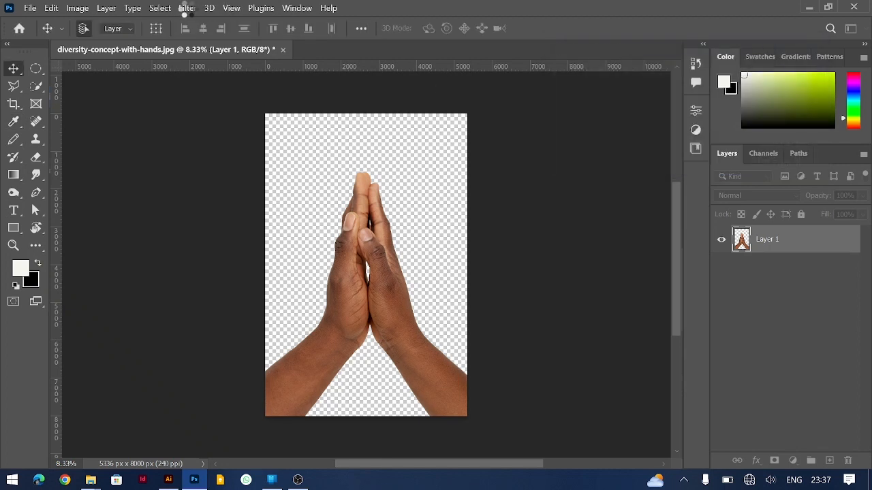
# - Apply the Filter Gallery's Grain texture to the hands with intensity 28, contrast 40 and the Soft grain type
pyautogui.click(188, 8)
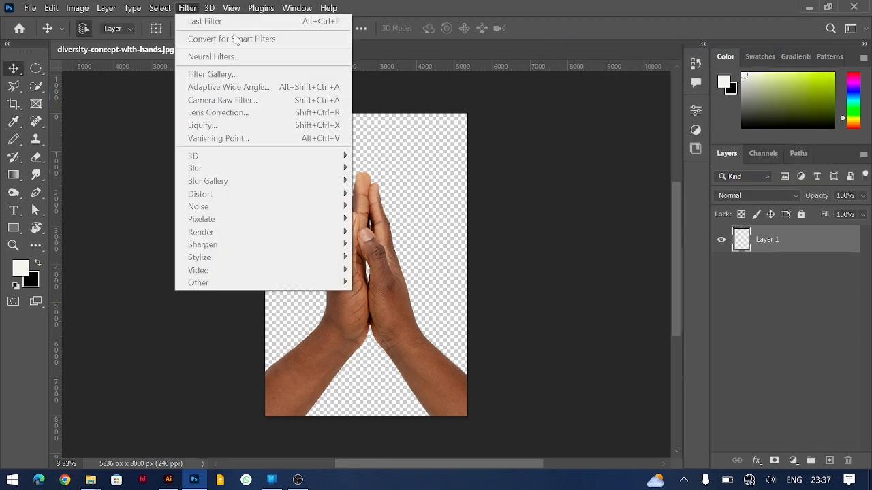
pyautogui.click(184, 7)
pyautogui.click(185, 7)
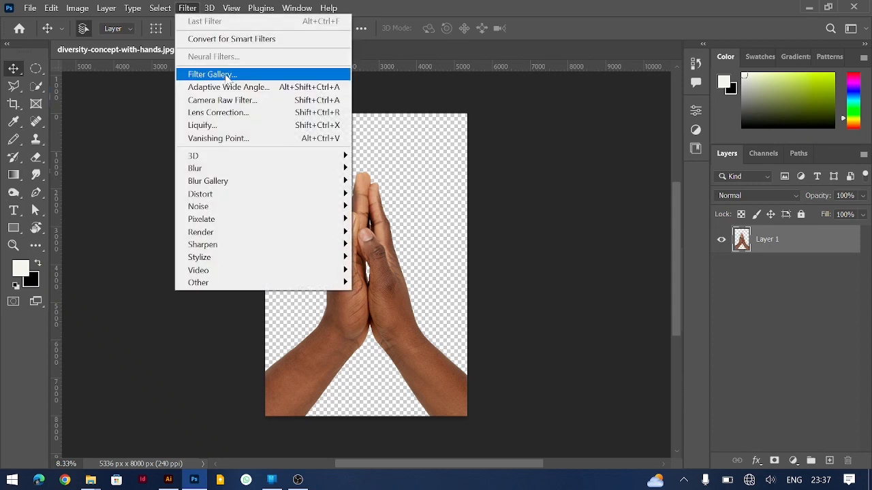
pyautogui.click(188, 74)
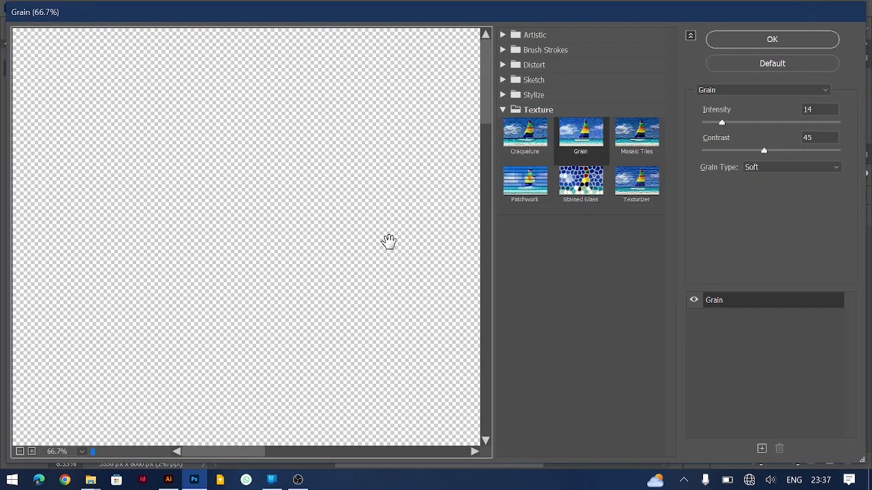
pyautogui.keyDown('alt'); pyautogui.click(390, 243); pyautogui.keyUp('alt')
pyautogui.keyDown('alt'); pyautogui.click(390, 243); pyautogui.keyUp('alt')
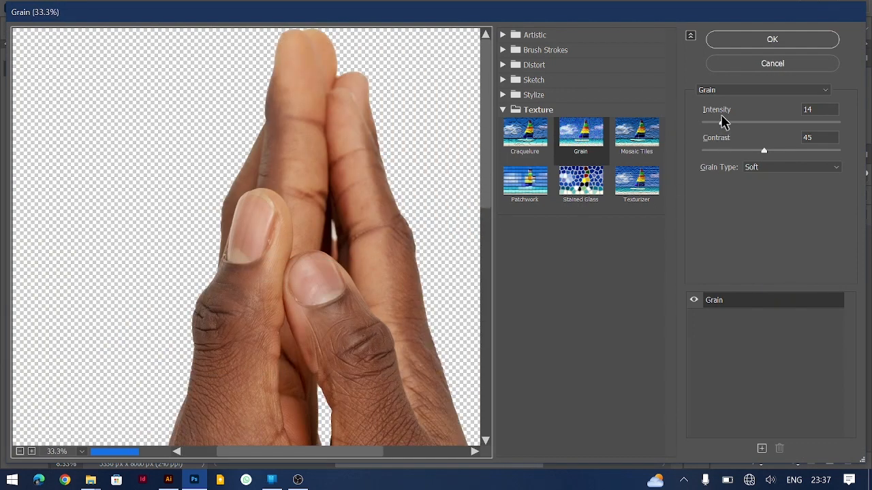
pyautogui.moveTo(724, 121); pyautogui.dragTo(719, 148)
pyautogui.click(769, 40)
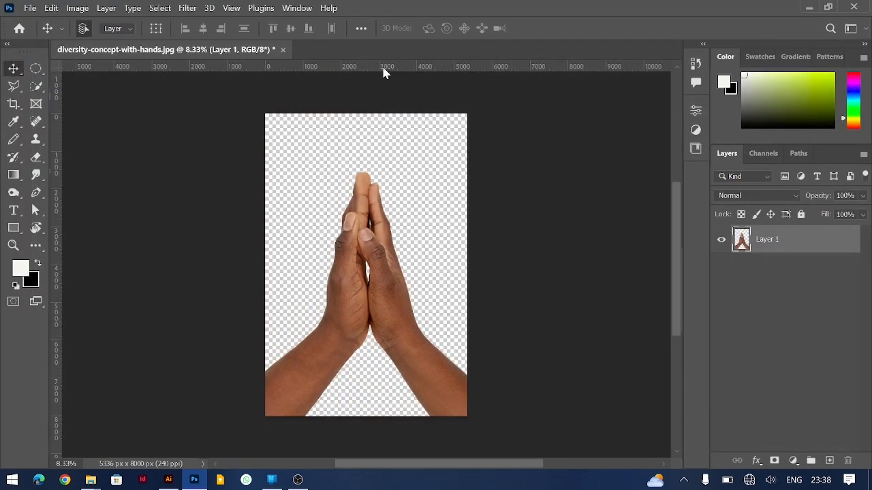
# - Apply the Filter Gallery's Artistic Poster Edges effect to the hands with edge thickness 0, edge intensity 0 and a higher posterization
pyautogui.click(187, 7)
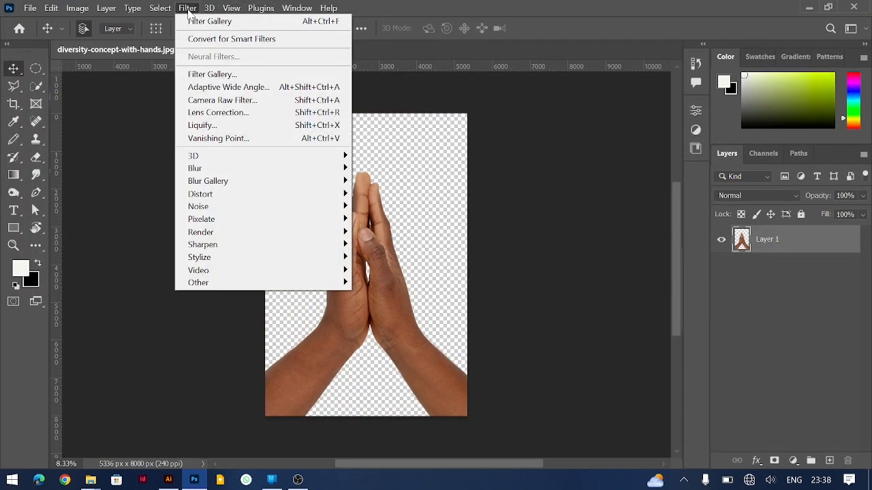
pyautogui.click(218, 73)
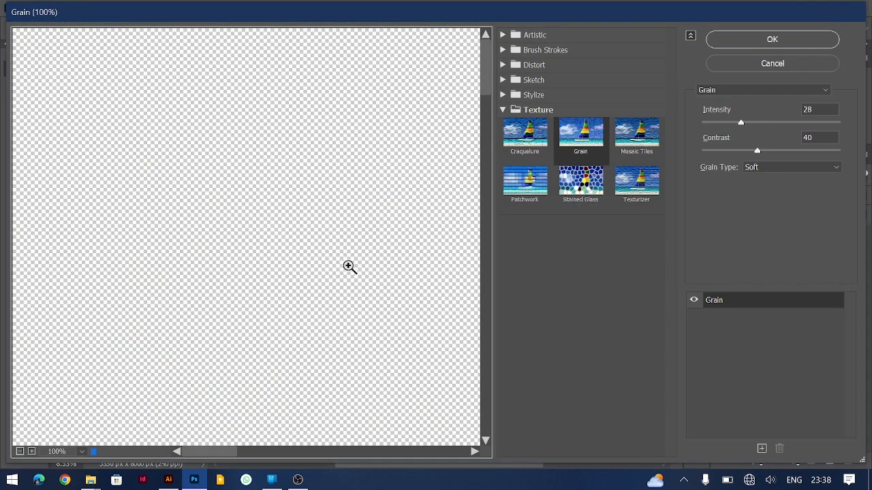
pyautogui.hotkey('ctrl', '-')
pyautogui.hotkey('ctrl', '-')
pyautogui.hotkey('ctrl', '-')
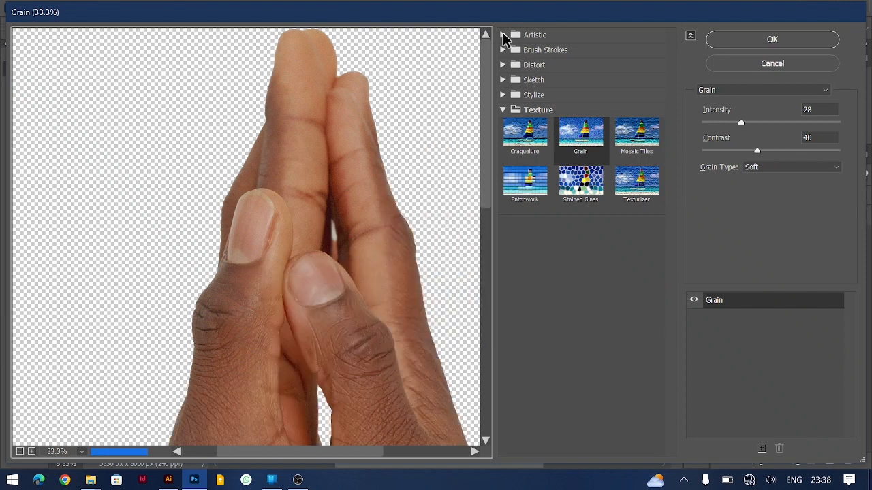
pyautogui.click(503, 36)
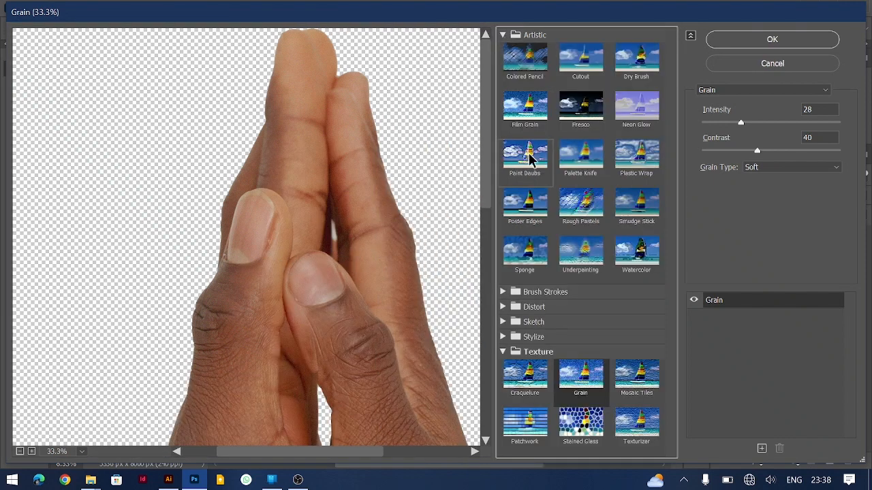
pyautogui.click(533, 207)
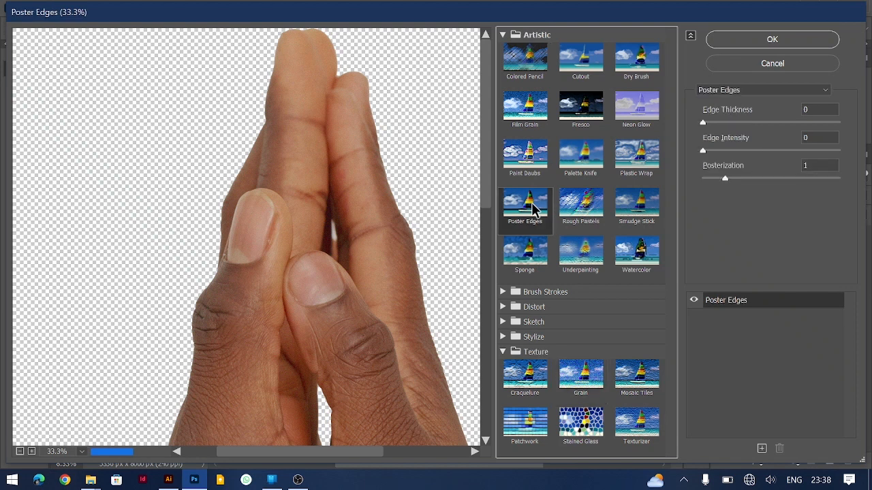
pyautogui.moveTo(788, 170); pyautogui.dragTo(817, 164)
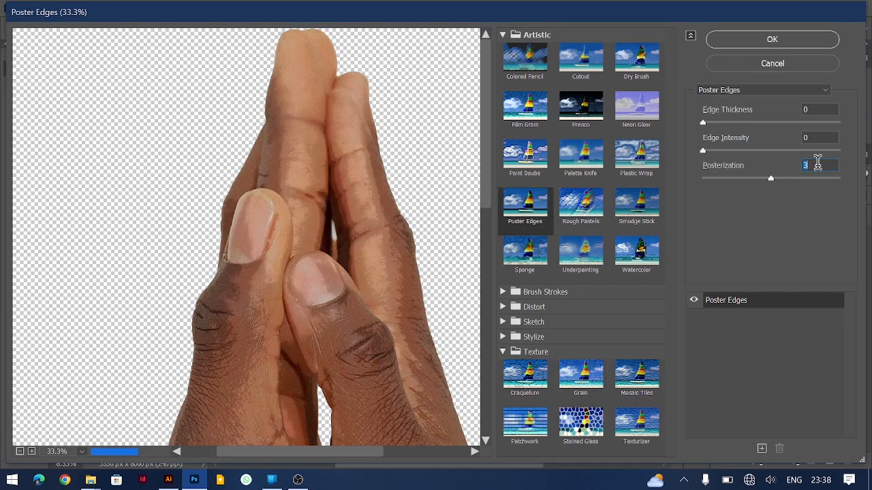
pyautogui.press('Down')
pyautogui.click(770, 39)
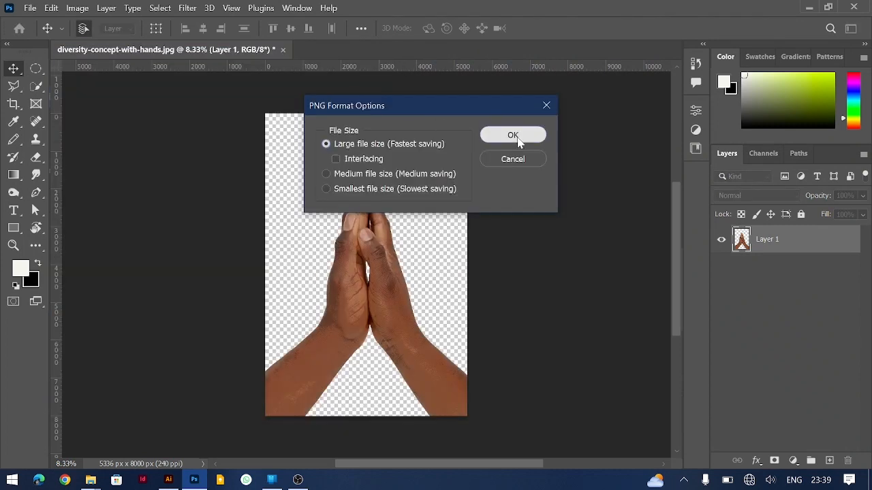
# - Save the hands as a large-file-size PNG, switch to Illustrator and relink the placed photo to diversity-concept-with-hands.png
pyautogui.click(517, 135)
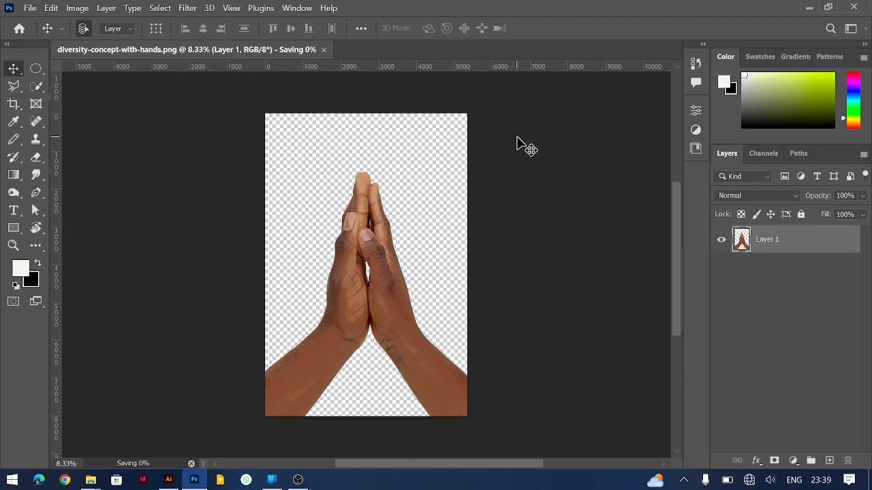
pyautogui.click(169, 480)
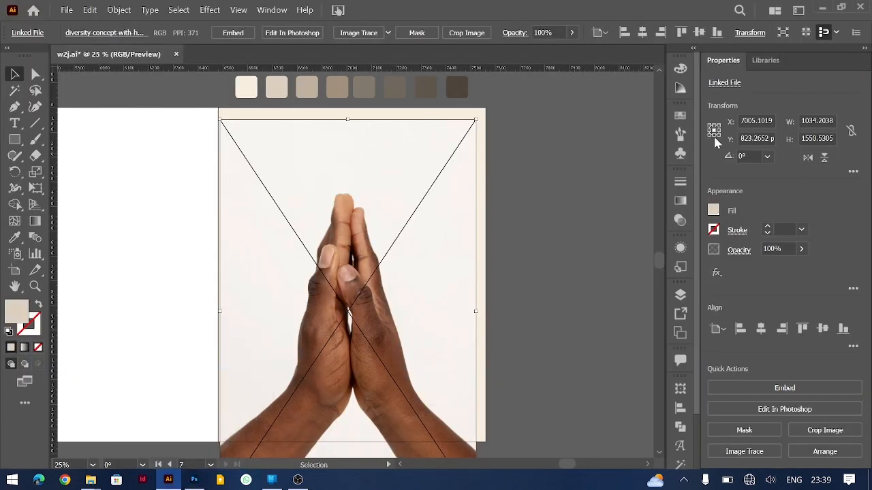
pyautogui.click(724, 82)
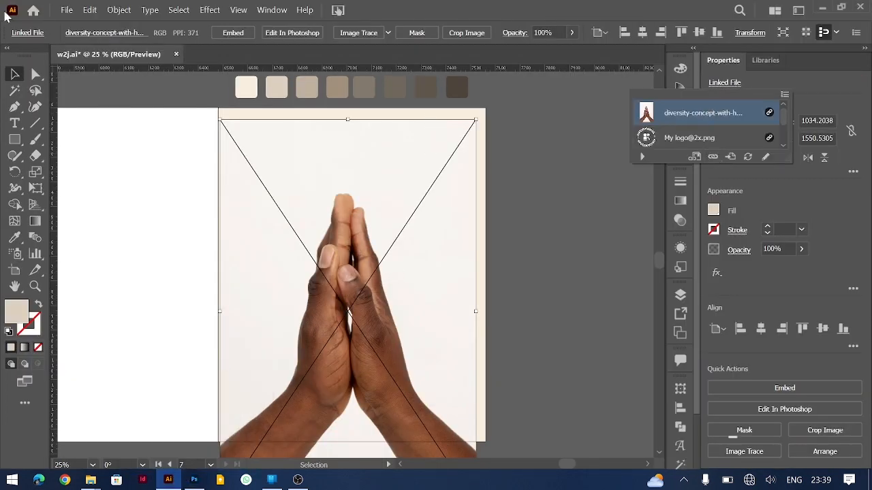
pyautogui.click(14, 74)
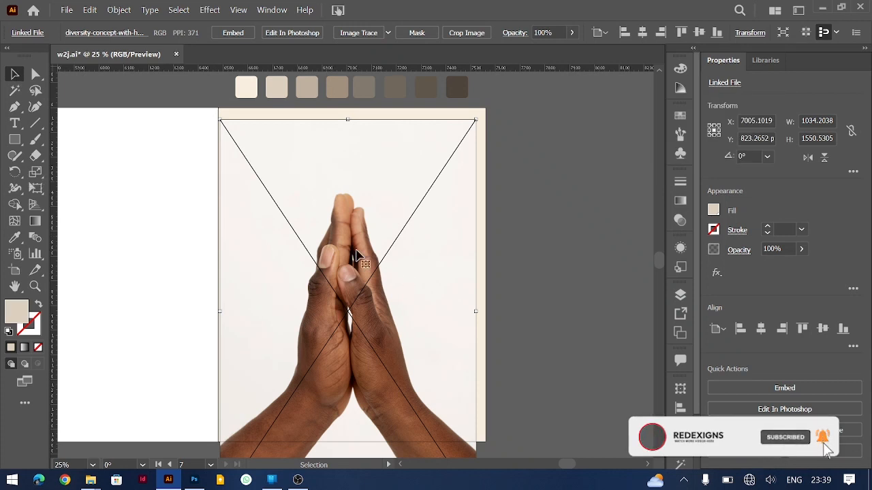
pyautogui.click(508, 264)
pyautogui.click(375, 259)
pyautogui.click(724, 87)
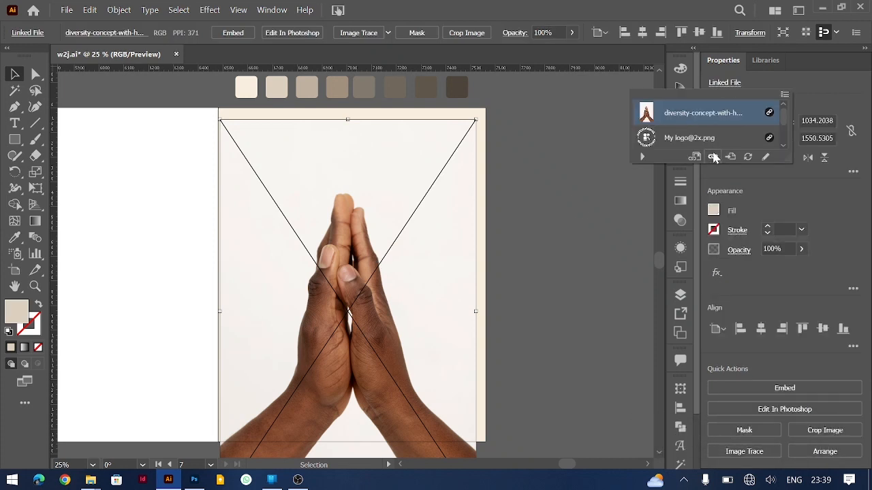
pyautogui.click(713, 157)
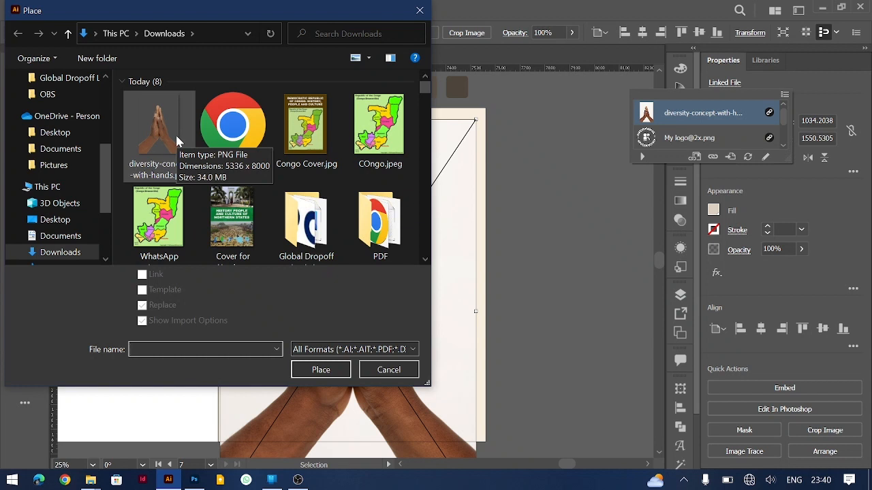
pyautogui.doubleClick(173, 155)
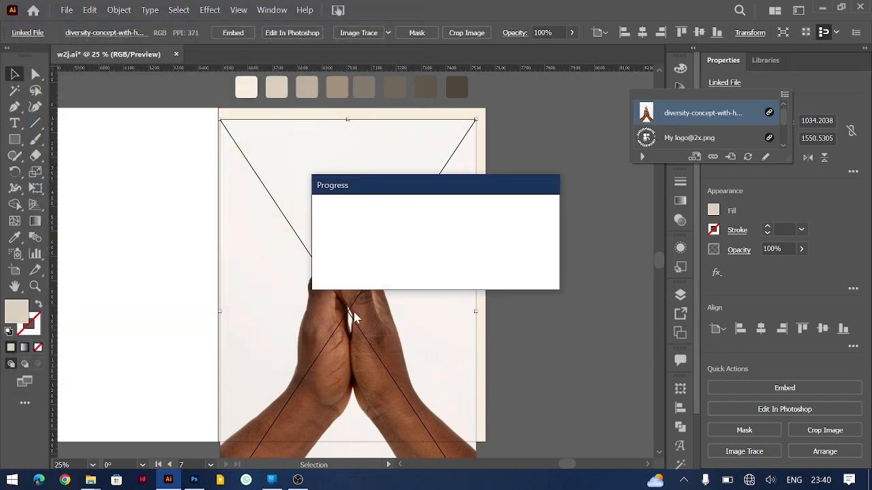
# - Switch back to Photoshop and save the hands again as diversity-concept-with-hands.png, overwriting the existing file
pyautogui.click(194, 480)
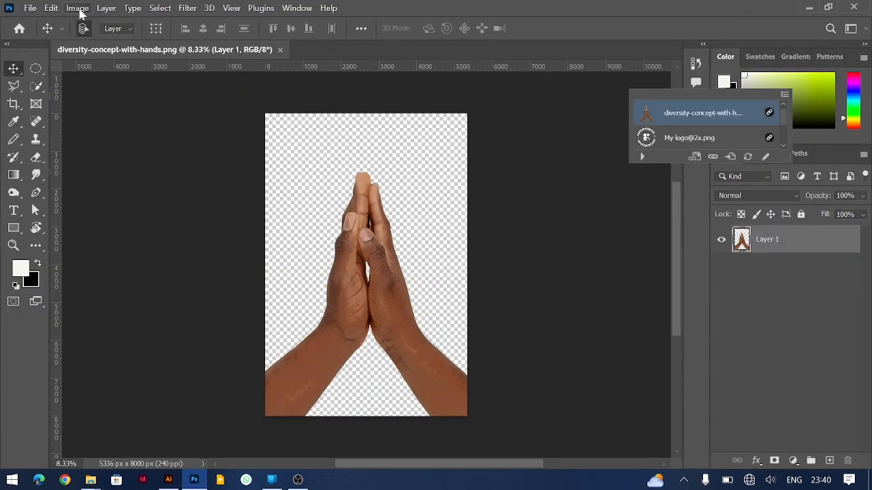
pyautogui.hotkey('ctrl', 'shift', 's')
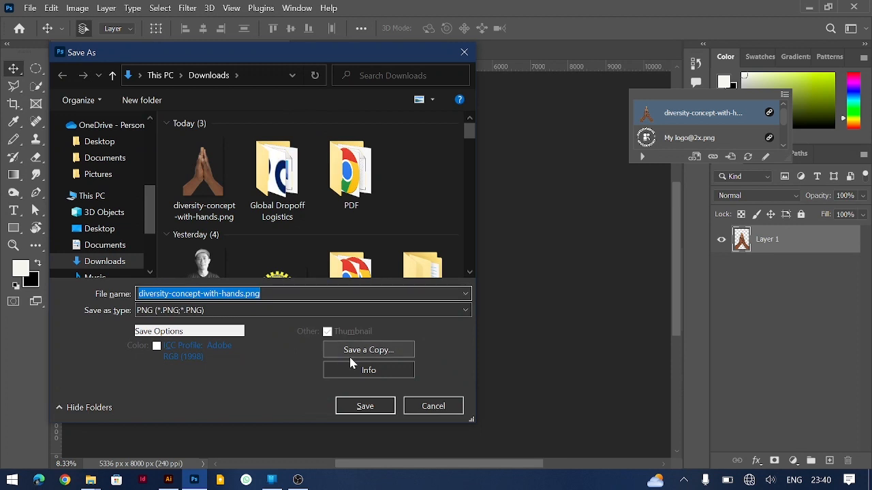
pyautogui.click(366, 406)
pyautogui.click(465, 245)
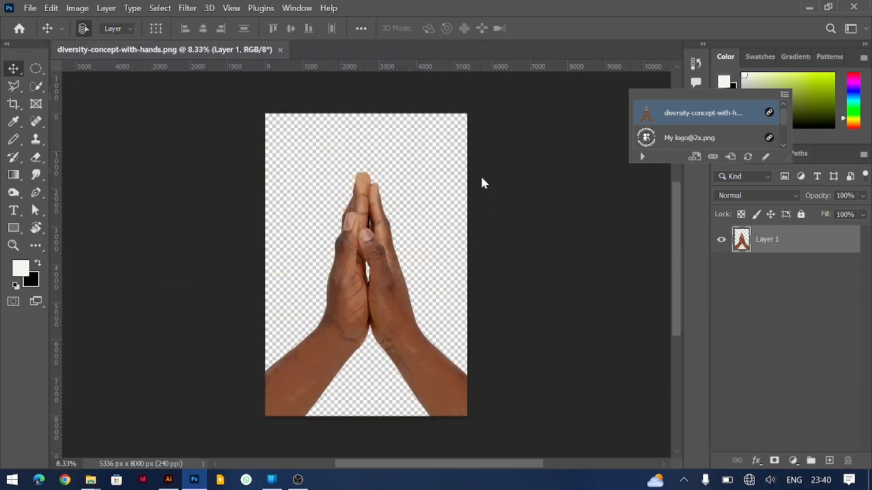
pyautogui.click(514, 137)
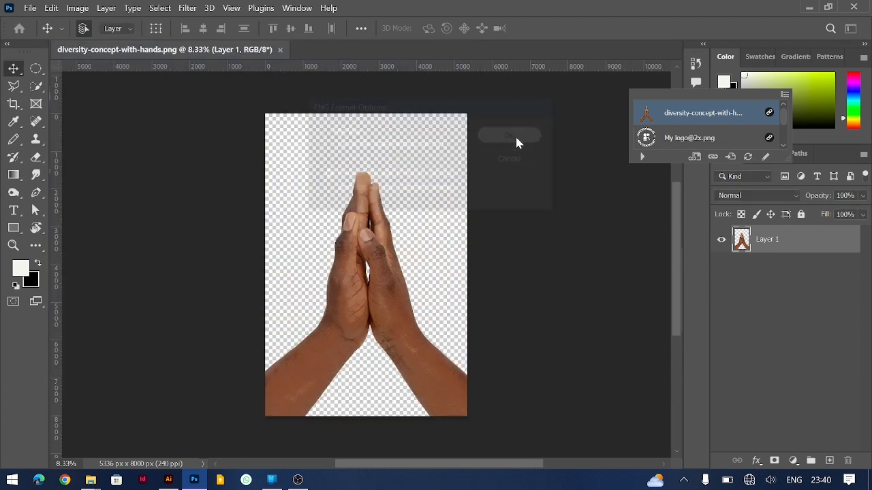
# - Switch to Illustrator, scale the hands photo down proportionally to about 919 × 1378 px and shift it slightly up over the bars
pyautogui.moveTo(168, 482)
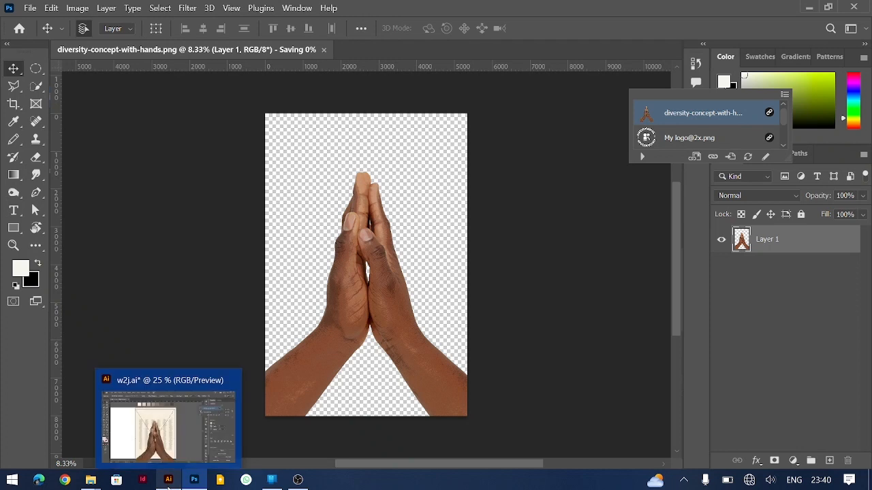
pyautogui.click(164, 438)
pyautogui.moveTo(347, 122); pyautogui.dragTo(349, 164)
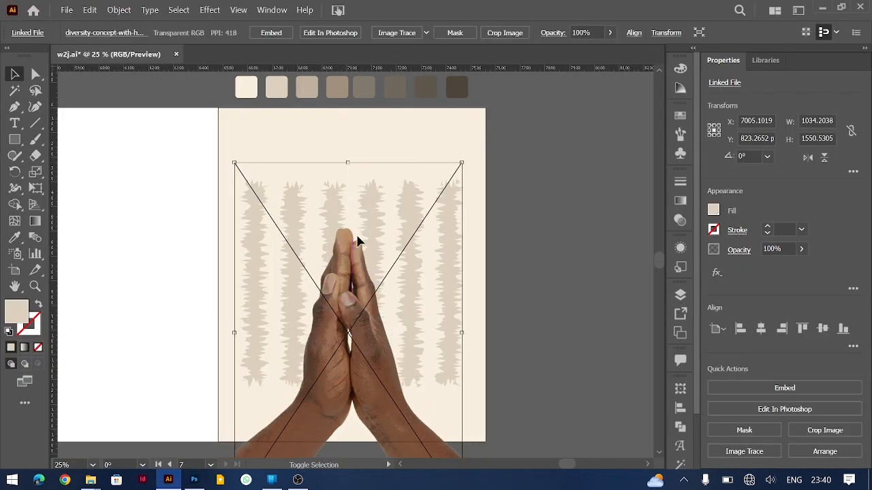
pyautogui.hotkey('ctrl', 'shift', 'a')
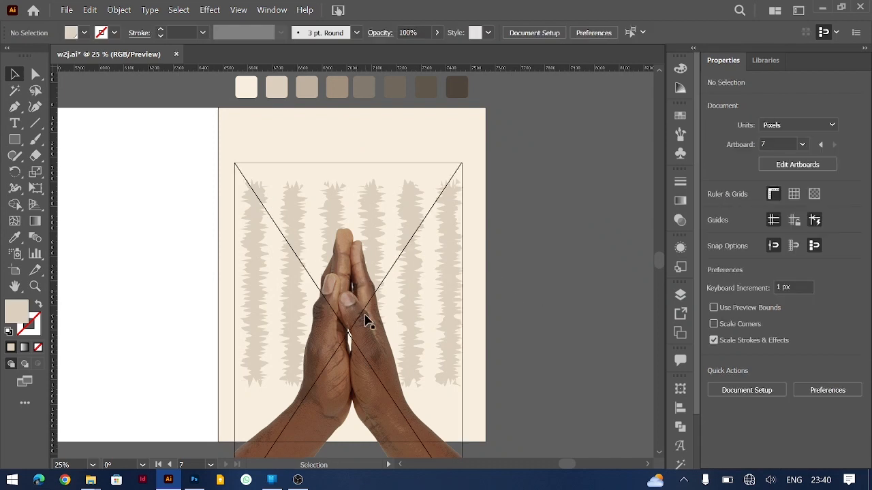
pyautogui.moveTo(371, 314); pyautogui.dragTo(369, 308)
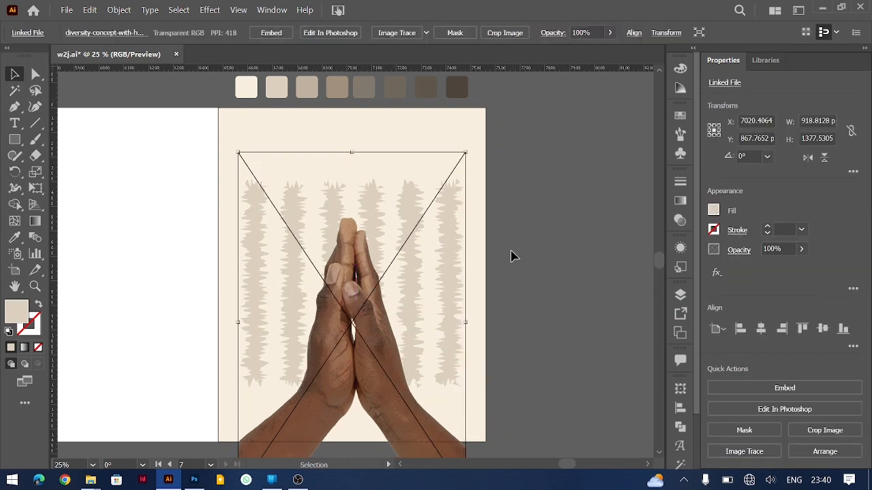
pyautogui.click(570, 253)
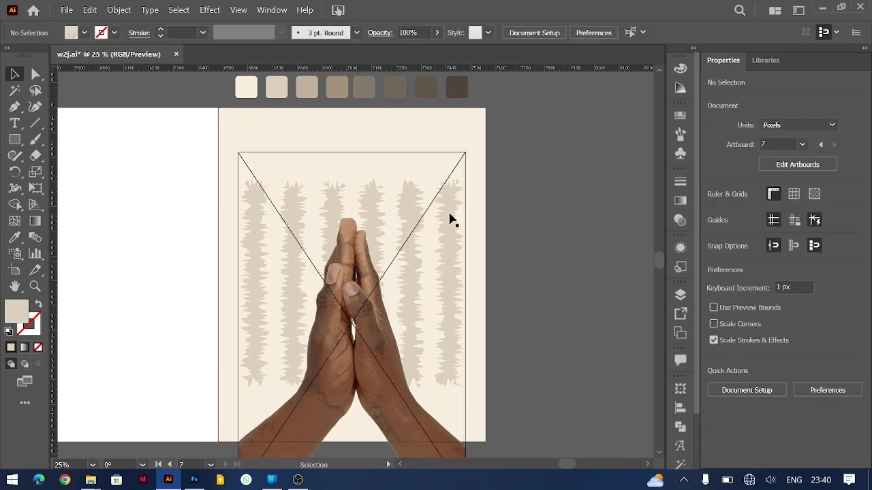
# - Scale the hands photo down a little further, to about 905 × 1358 px
pyautogui.click(340, 268)
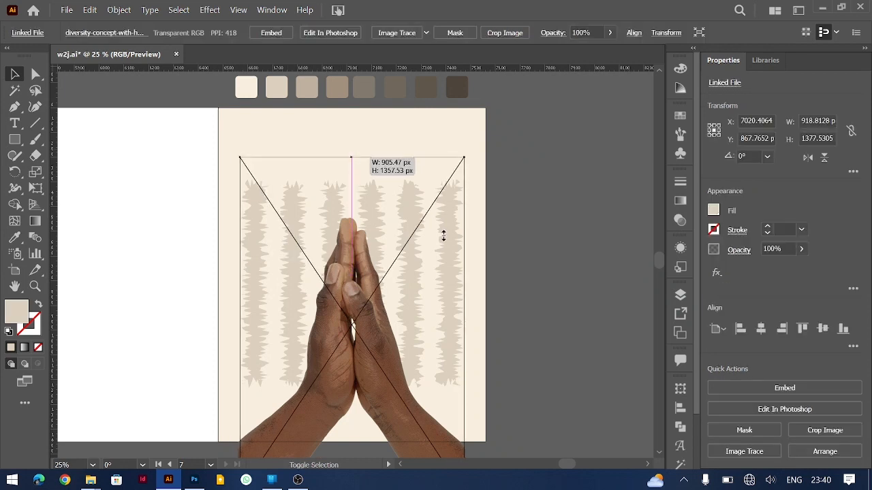
pyautogui.moveTo(443, 235); pyautogui.dragTo(443, 236)
pyautogui.click(509, 239)
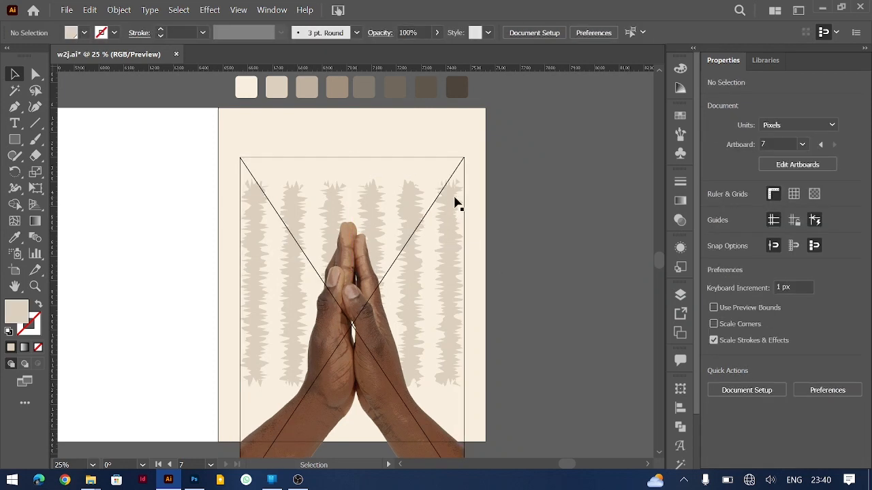
# - Nudge the group of roughened bars behind the hands slightly down and enlarge it from its center to about 938 × 880 px
pyautogui.click(413, 313)
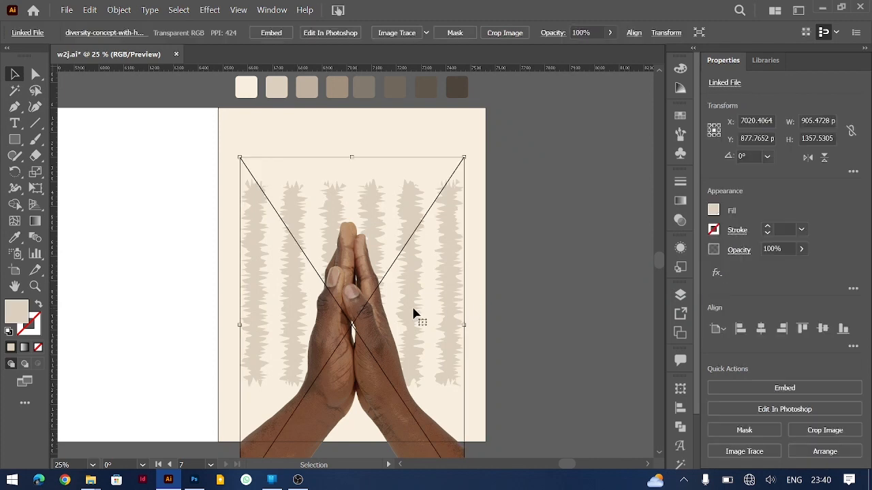
pyautogui.hotkey('ctrl', 'shift', 'a')
pyautogui.click(409, 252)
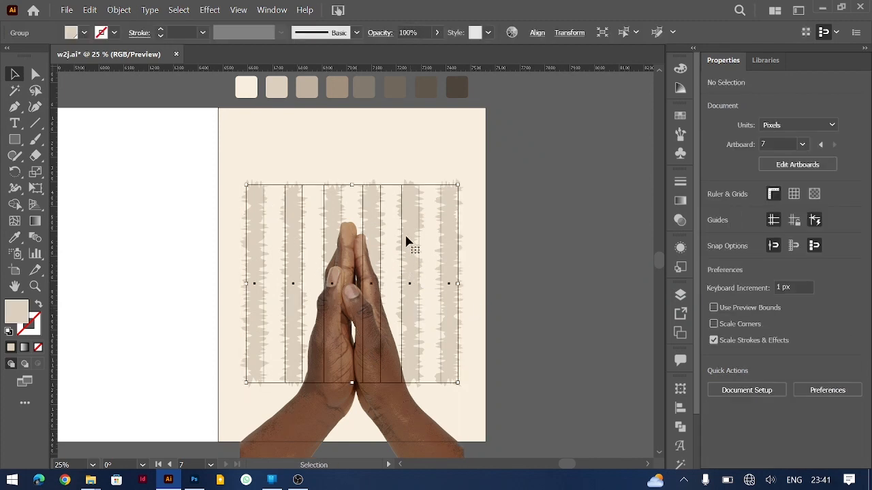
pyautogui.hotkey('shift', 'Down')
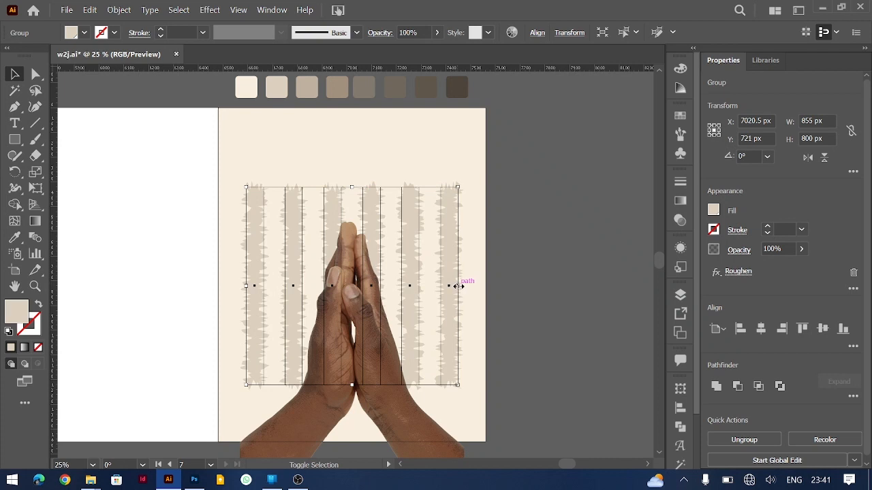
pyautogui.moveTo(458, 286); pyautogui.dragTo(469, 286)
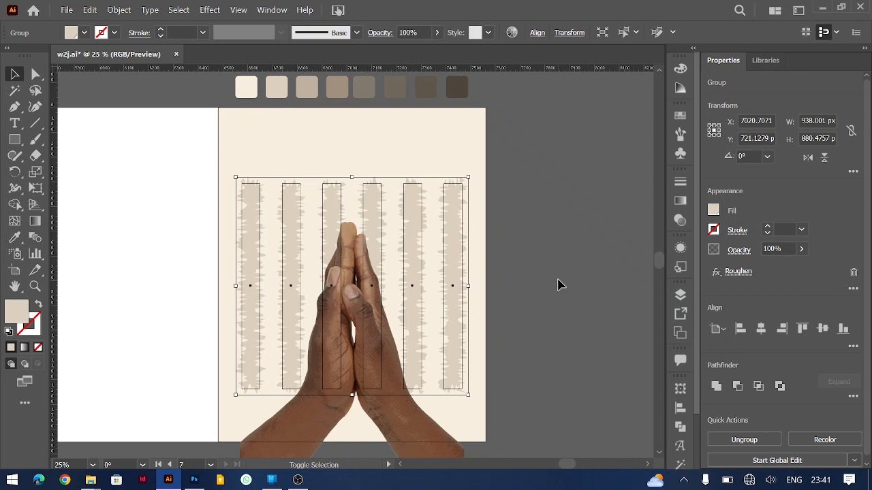
# - Add the text "worship" above the bars in Monument Extended Ultrabold at 72 pt
pyautogui.press('t')
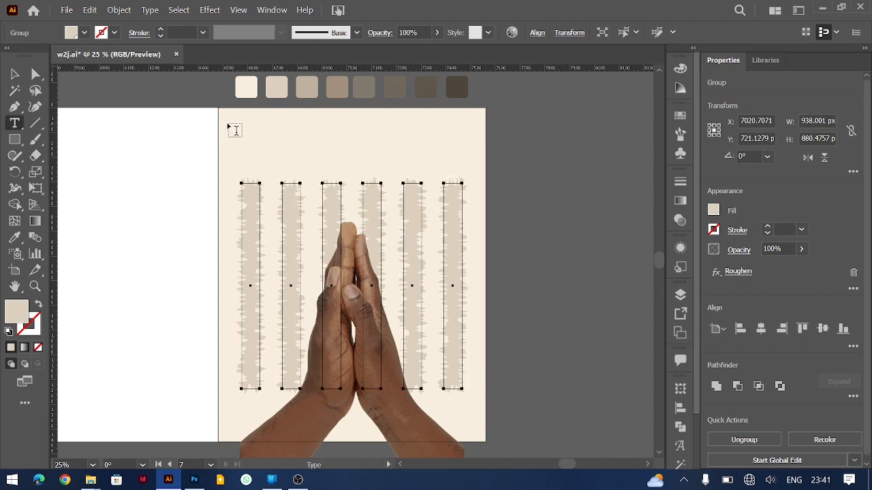
pyautogui.click(252, 154)
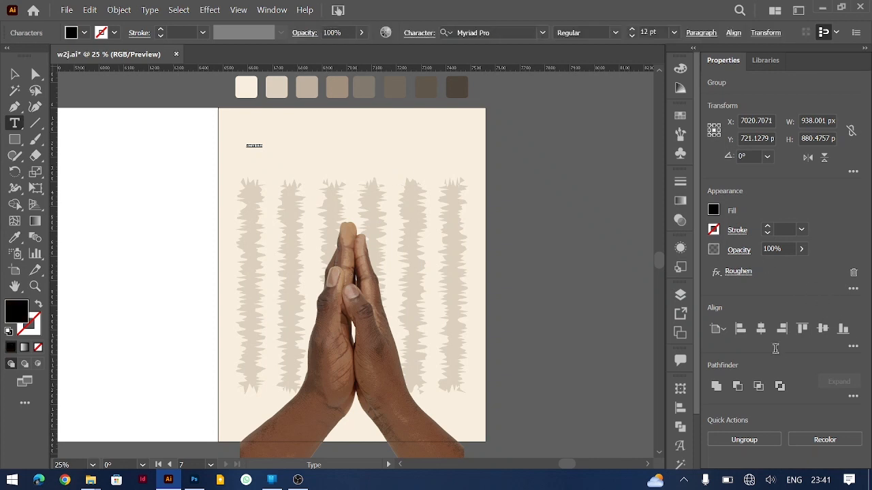
pyautogui.click(851, 327)
pyautogui.write('monu')
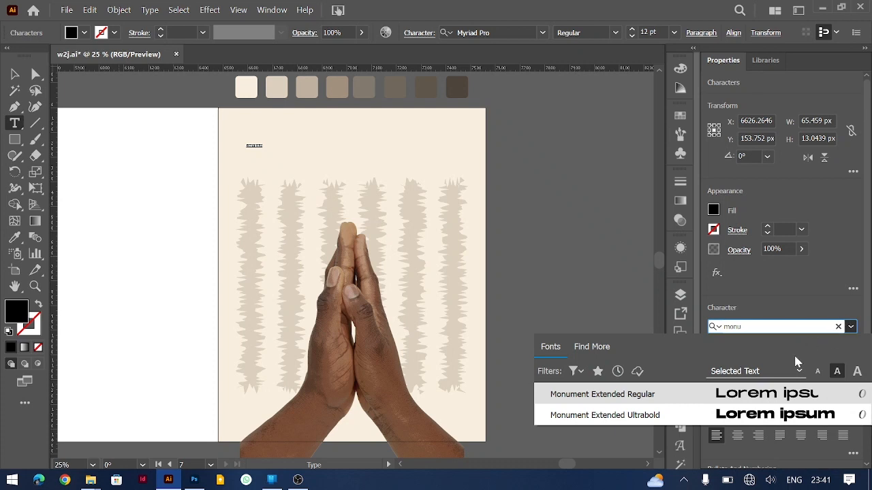
pyautogui.click(755, 415)
pyautogui.click(769, 362)
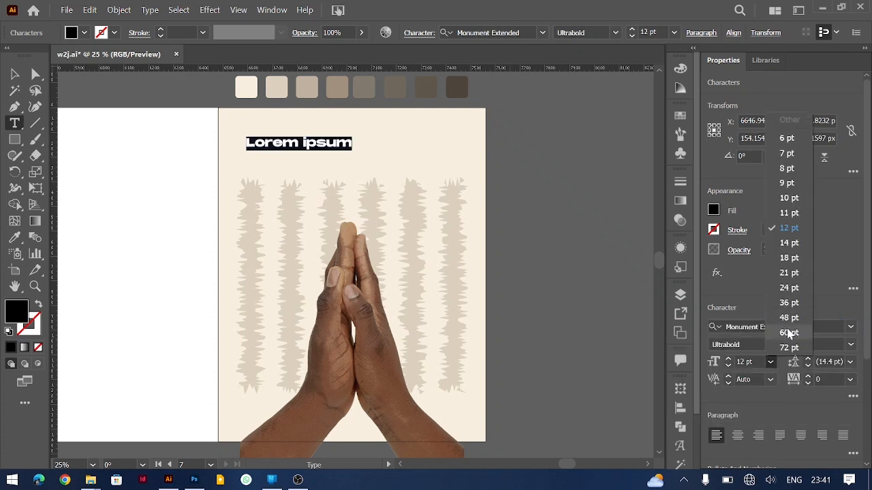
pyautogui.click(787, 349)
pyautogui.write('wo')
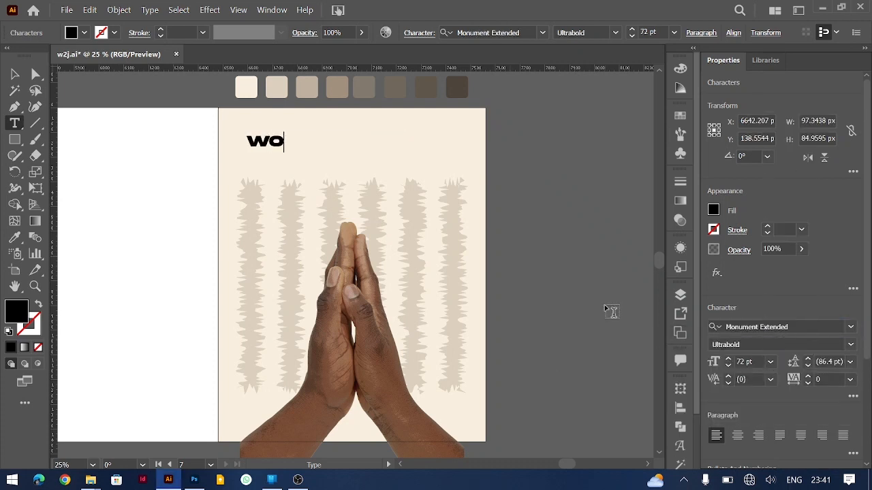
pyautogui.write('rship')
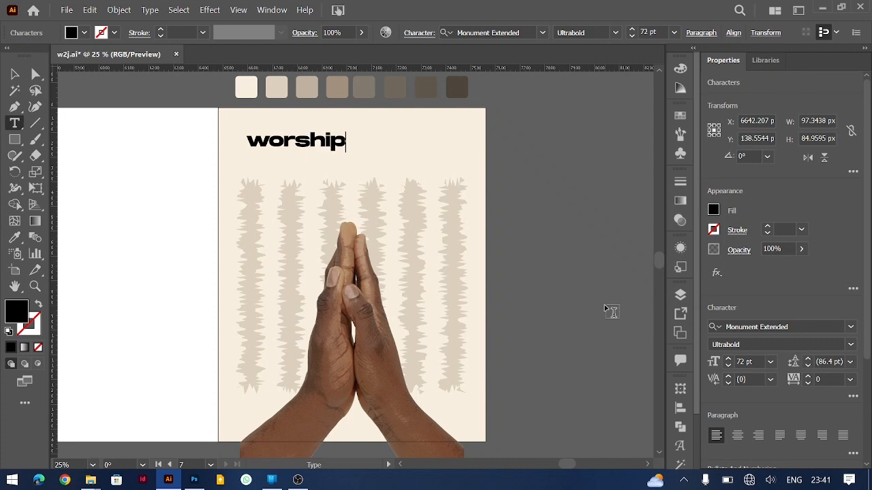
# - Enlarge the "worship" title proportionally to about 818 × 173 px and fill it with the darkest brown from the color swatches
pyautogui.press('Escape')
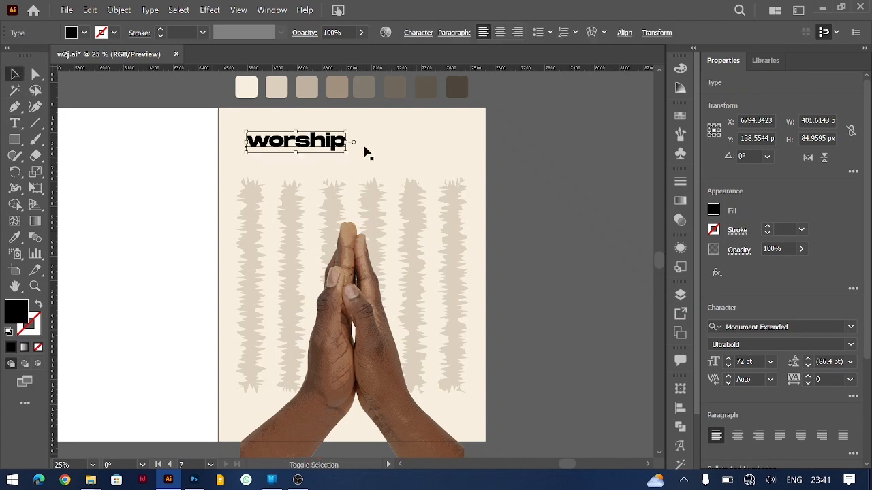
pyautogui.moveTo(346, 142); pyautogui.dragTo(421, 164)
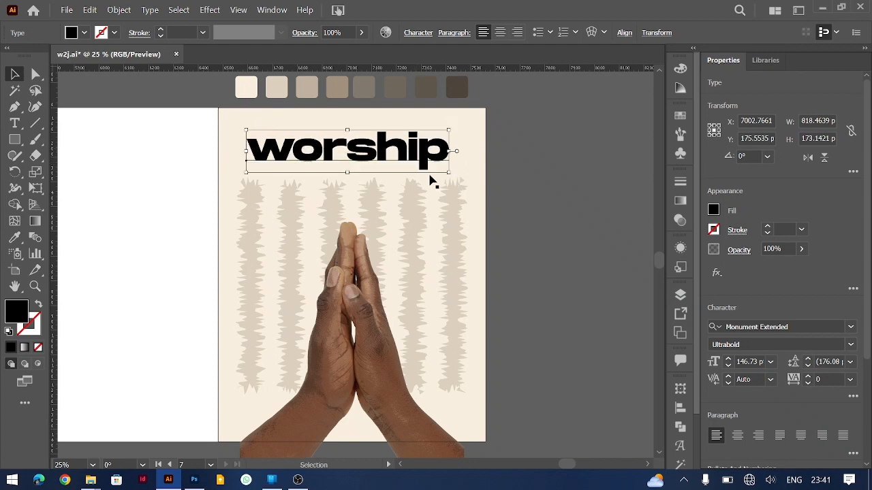
pyautogui.press('i')
pyautogui.click(428, 86)
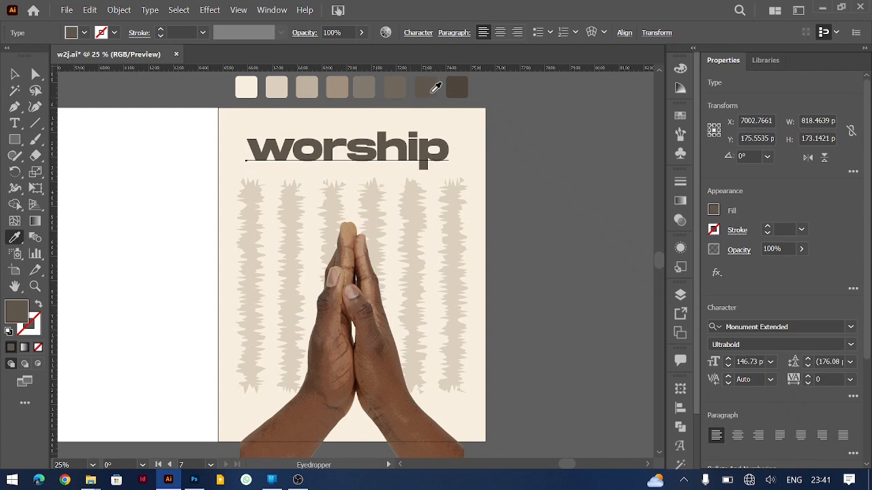
pyautogui.click(458, 87)
pyautogui.press('v')
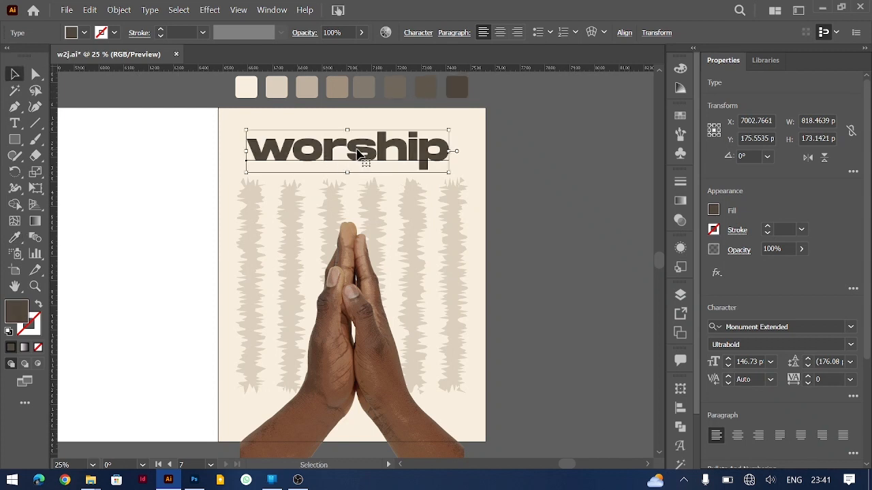
# - Center-align the title text and position it horizontally in the middle of the poster above the bars
pyautogui.hotkey('ctrl', 'shift', 'c')
pyautogui.moveTo(282, 155); pyautogui.dragTo(384, 156)
pyautogui.click(562, 187)
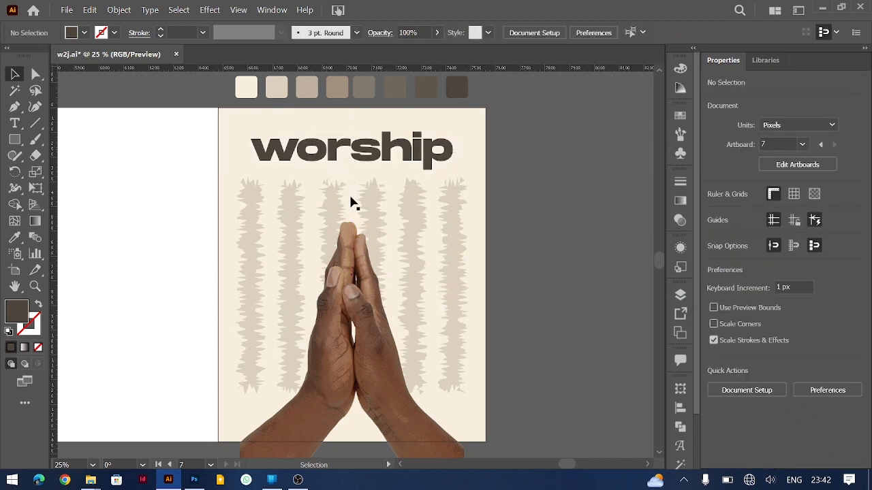
# - Duplicate the "worship" title directly below itself and replace the copy's text with "together"
pyautogui.click(351, 154)
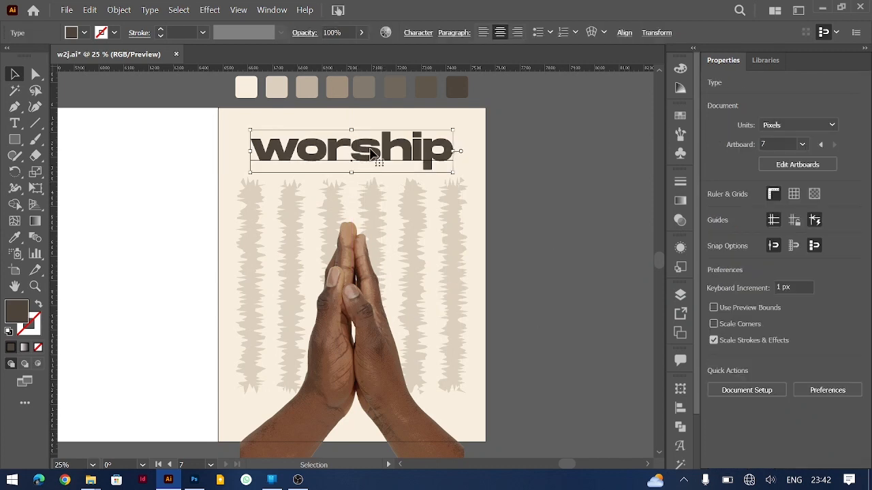
pyautogui.moveTo(372, 154); pyautogui.dragTo(369, 187)
pyautogui.press('t')
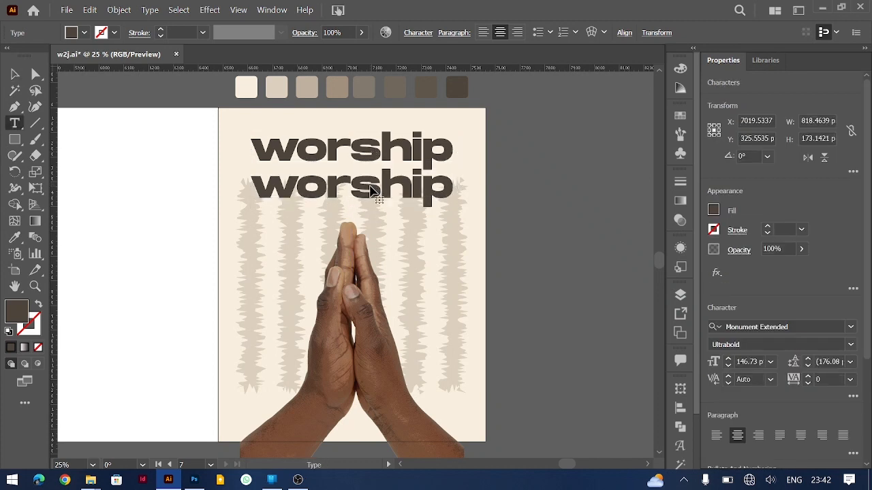
pyautogui.doubleClick(369, 185)
pyautogui.write('together')
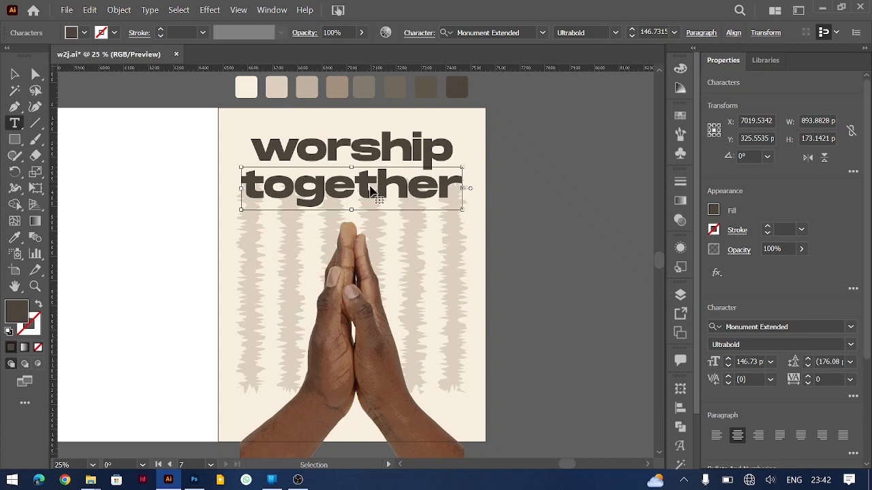
# - Change the second text line's font to Outfit Regular and replace its wording with "with one another"
pyautogui.doubleClick(369, 185)
pyautogui.click(829, 327)
pyautogui.write('outfi')
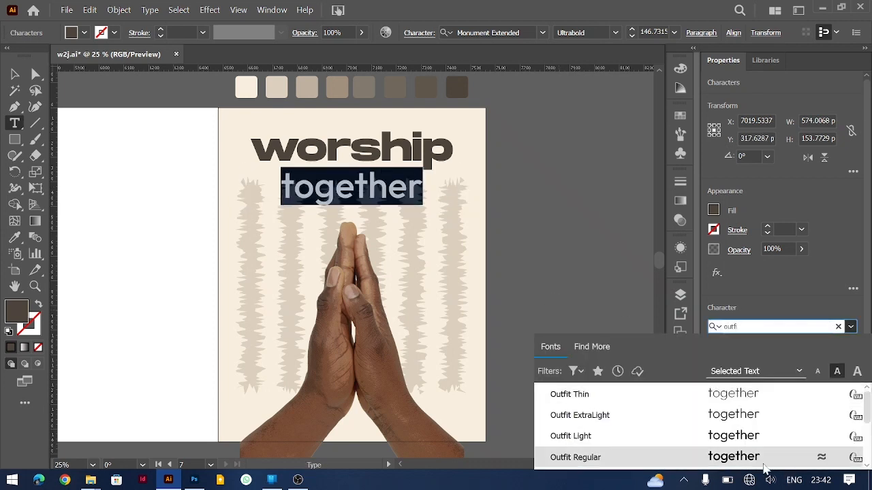
pyautogui.click(576, 457)
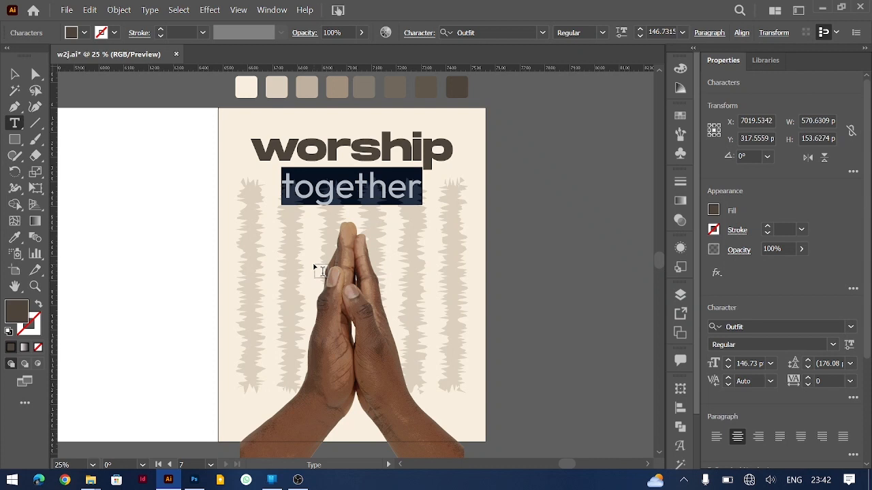
pyautogui.write('with one anot')
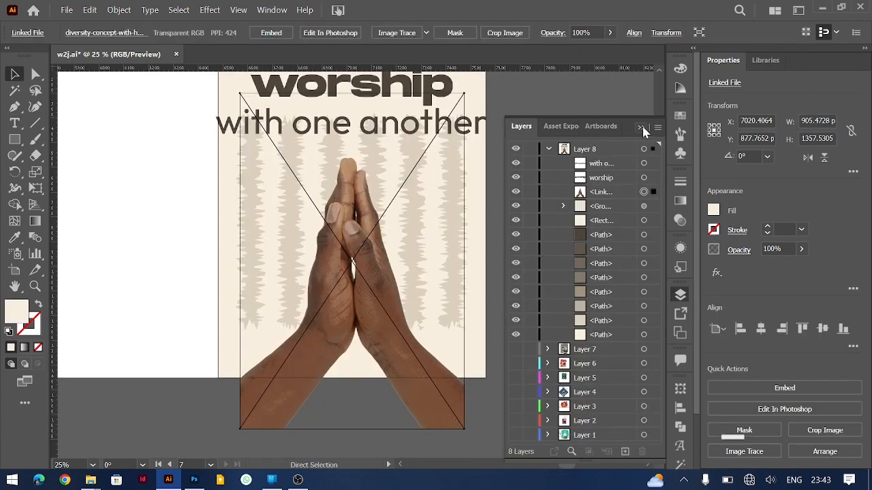
pyautogui.click(420, 247)
pyautogui.scroll(2, 420, 248)
pyautogui.click(518, 283)
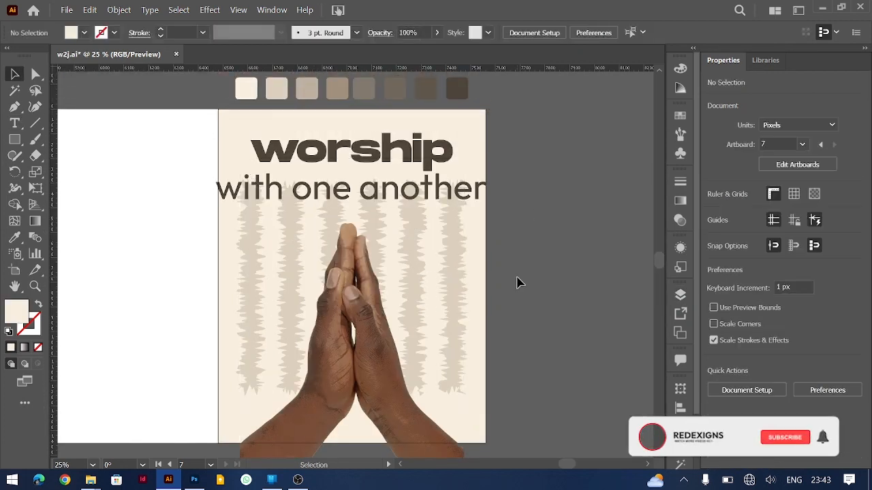
pyautogui.moveTo(341, 364); pyautogui.dragTo(341, 361)
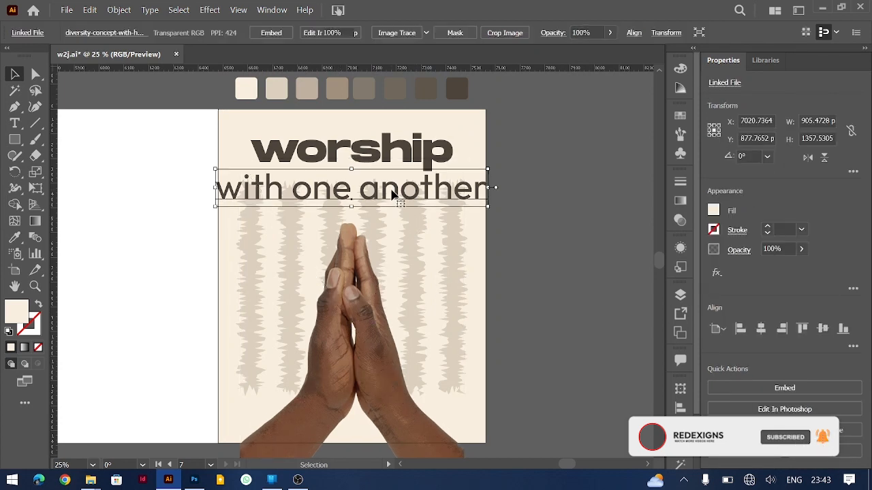
# - Scale "with one another" down to about 579 × 81 px and place it just under the title, beside the descender of the "p"
pyautogui.click(393, 195)
pyautogui.hotkey('ctrl', '+')
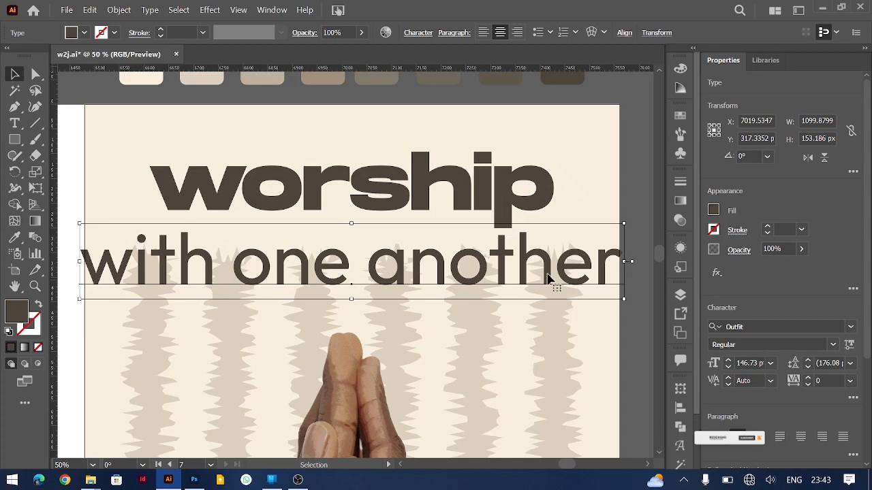
pyautogui.moveTo(351, 224); pyautogui.dragTo(351, 242)
pyautogui.moveTo(389, 271); pyautogui.dragTo(342, 231)
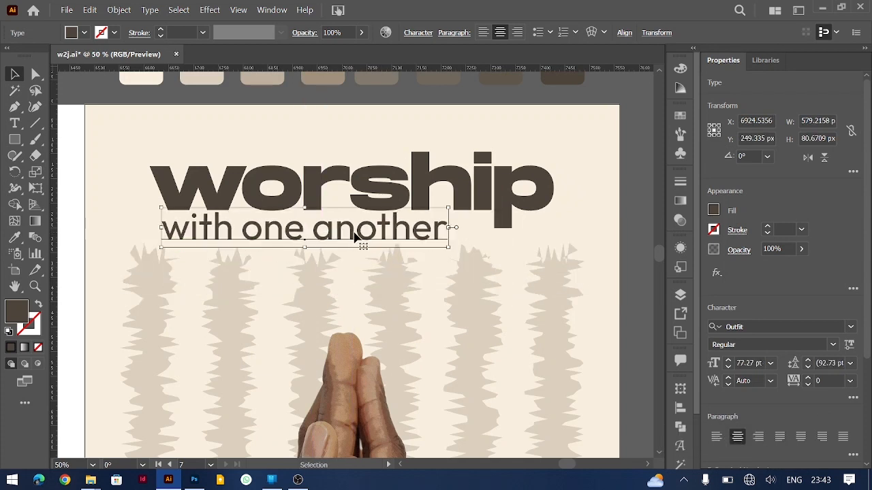
# - Extend the subtitle line so that it reads "with one another in God's temple"
pyautogui.press('Return')
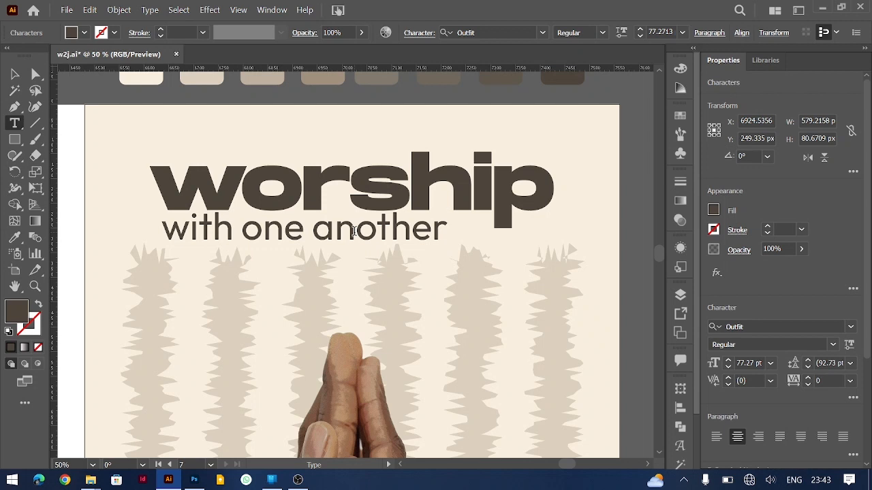
pyautogui.write("in God's temple")
pyautogui.press('Escape')
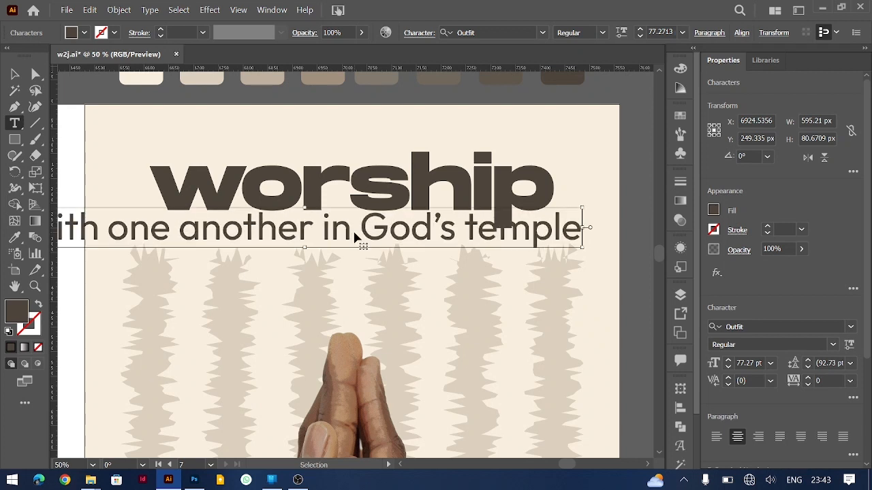
# - Reduce the font size of the whole subtitle line to 40 pt
pyautogui.tripleClick(354, 235)
pyautogui.hotkey('ctrl', 'shift', ',')
pyautogui.hotkey('ctrl', 'shift', ',')
pyautogui.hotkey('ctrl', 'shift', ',')
pyautogui.hotkey('ctrl', 'shift', ',')
pyautogui.hotkey('ctrl', 'shift', ',')
pyautogui.hotkey('ctrl', 'shift', ',')
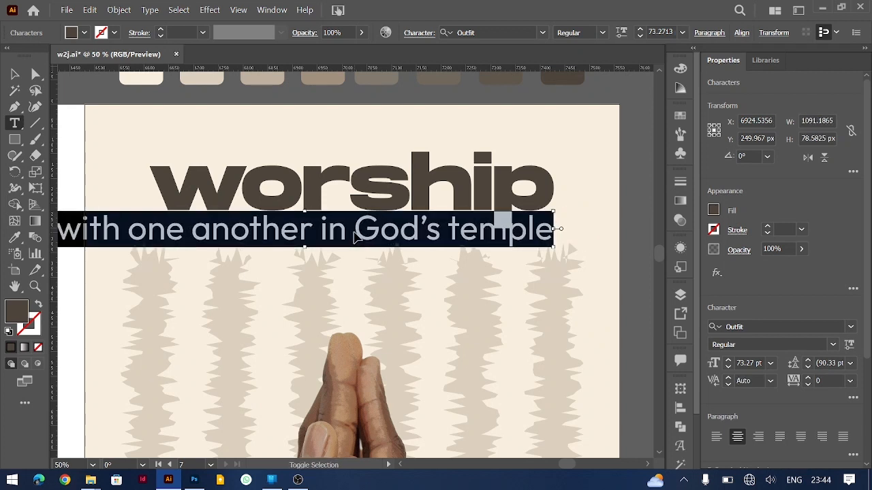
pyautogui.click(728, 367)
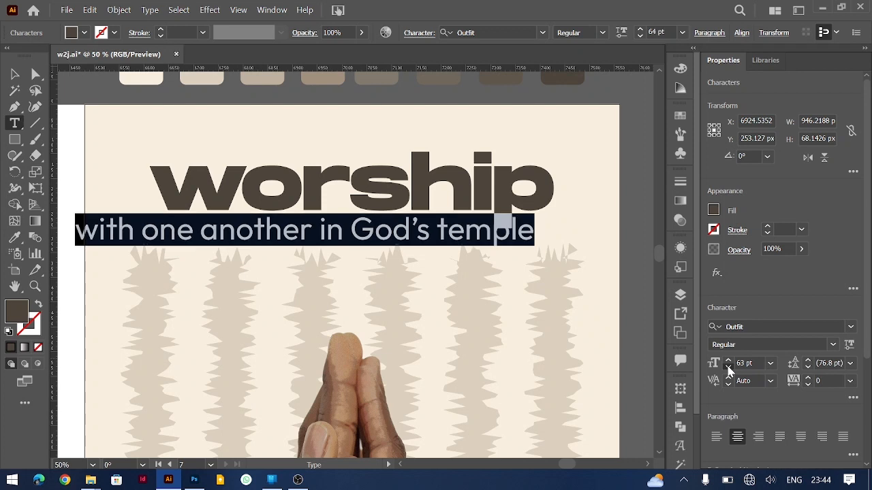
pyautogui.click(728, 368)
pyautogui.click(728, 368)
pyautogui.click(753, 363)
pyautogui.hotkey('shift', 'Down')
pyautogui.hotkey('shift', 'Down')
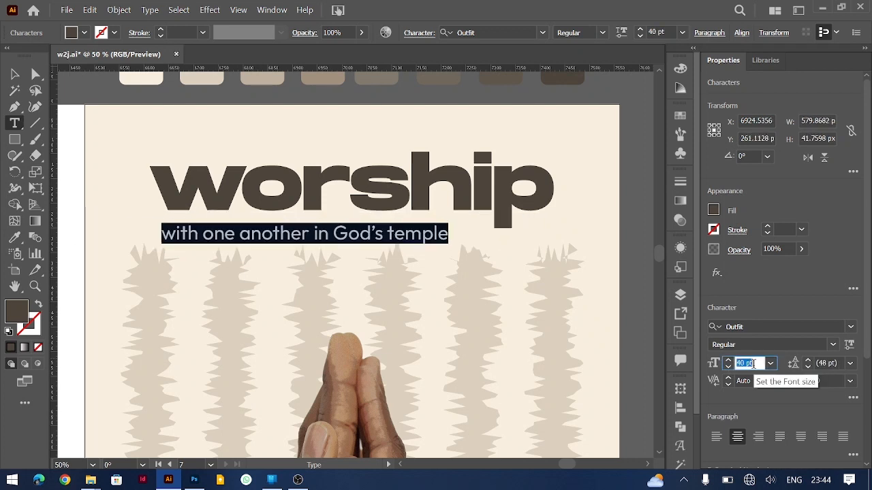
# - Move the subtitle up about 20 px, closer to the title, and add a period after "temple"
pyautogui.click(14, 73)
pyautogui.moveTo(382, 234); pyautogui.dragTo(402, 235)
pyautogui.press('t')
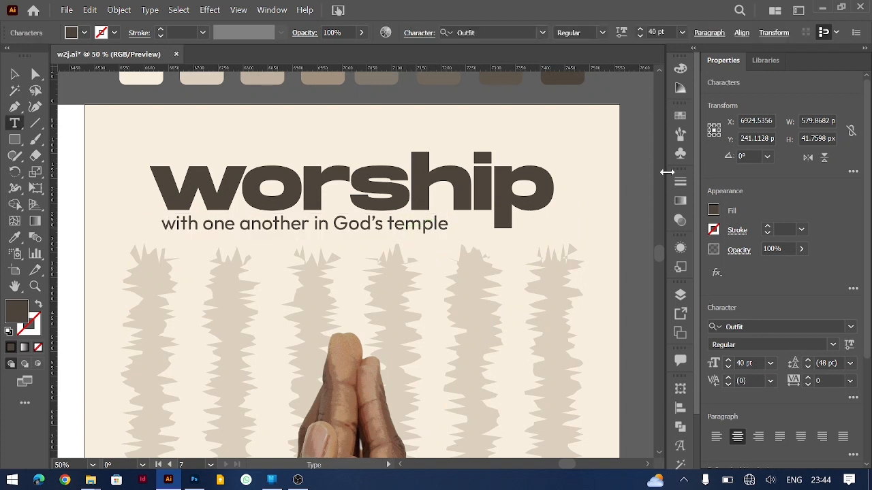
pyautogui.write('.')
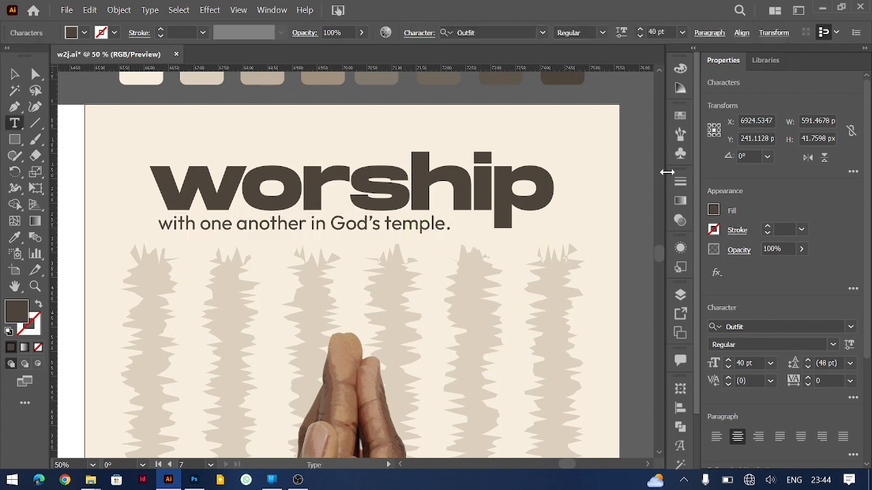
# - Reduce the subtitle's font size to 22 pt and continue its text with "It is a good thing, and i was glad"
pyautogui.hotkey('ctrl', 'a')
pyautogui.hotkey('ctrl', 'shift', ',')
pyautogui.hotkey('ctrl', 'shift', ',')
pyautogui.hotkey('ctrl', 'shift', ',')
pyautogui.hotkey('ctrl', 'shift', ',')
pyautogui.hotkey('ctrl', 'shift', ',')
pyautogui.hotkey('ctrl', 'shift', ',')
pyautogui.hotkey('ctrl', 'shift', ',')
pyautogui.hotkey('ctrl', 'shift', ',')
pyautogui.hotkey('ctrl', 'shift', ',')
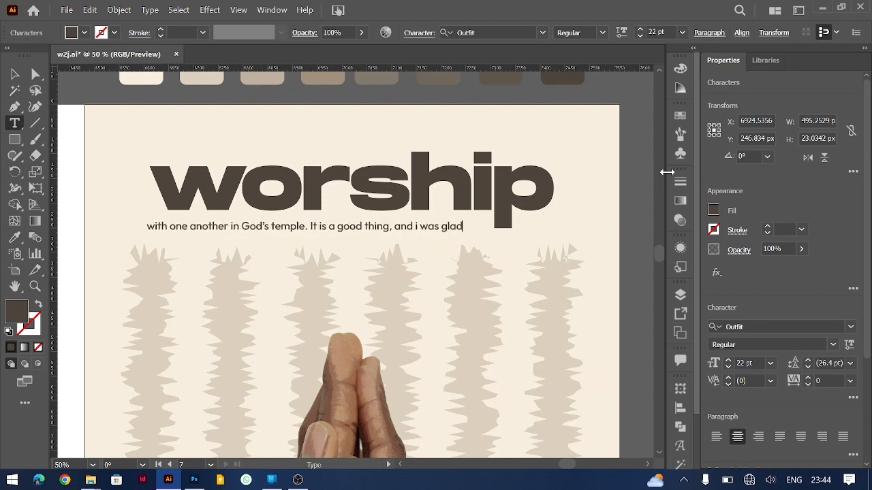
# - Continue the subtitle with "when they said we should go into the house of the Lord and worship at his feet"
pyautogui.write('d we should go into the hous e')
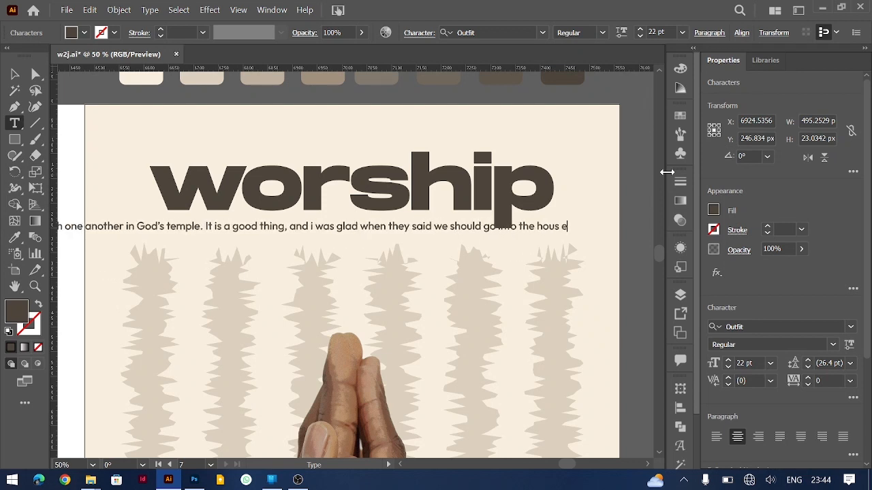
pyautogui.press('BackSpace')
pyautogui.press('BackSpace')
pyautogui.write('e of the ')
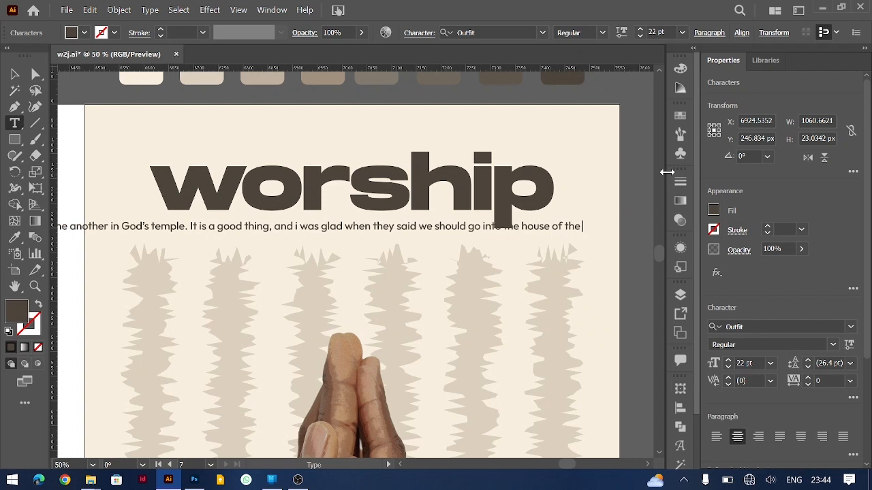
pyautogui.write('Lord and wor')
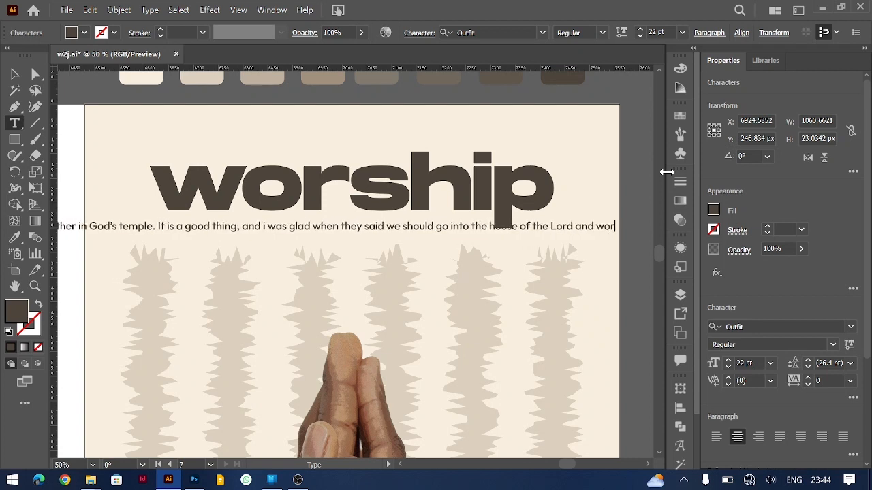
pyautogui.write('ship at this fe')
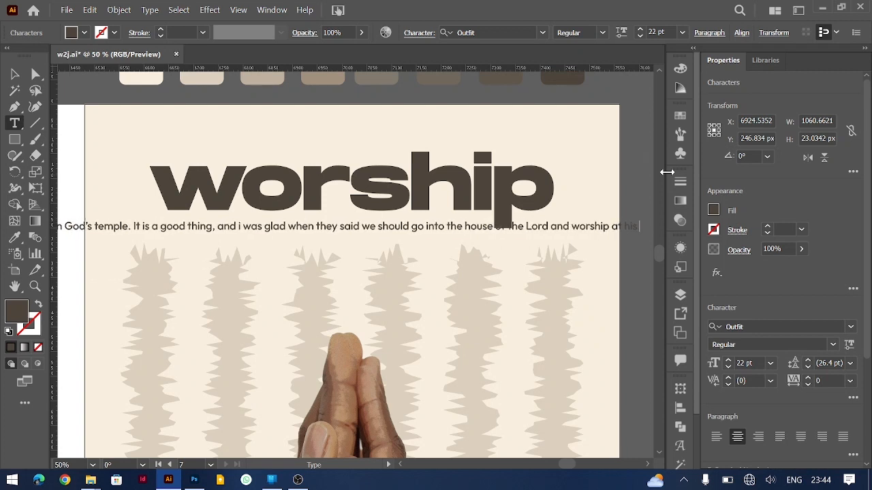
pyautogui.write('et')
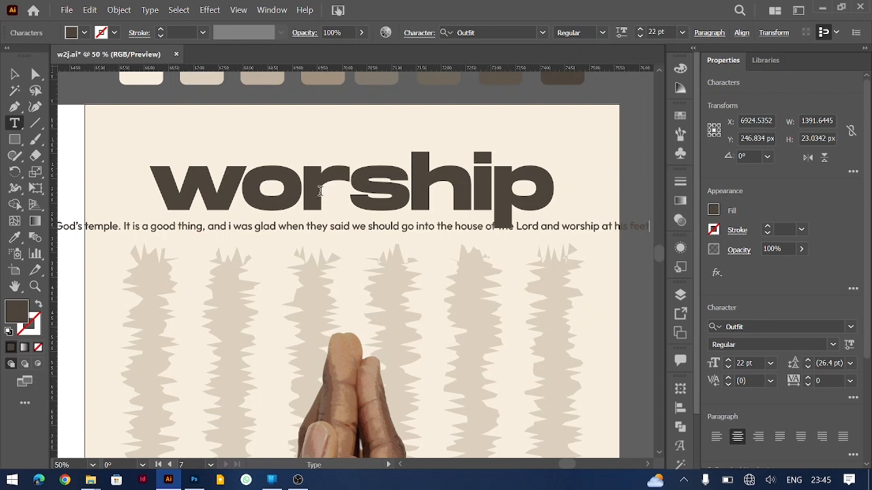
# - Break the subtitle into two lines, with the second line starting at "when they said"
pyautogui.press('Return')
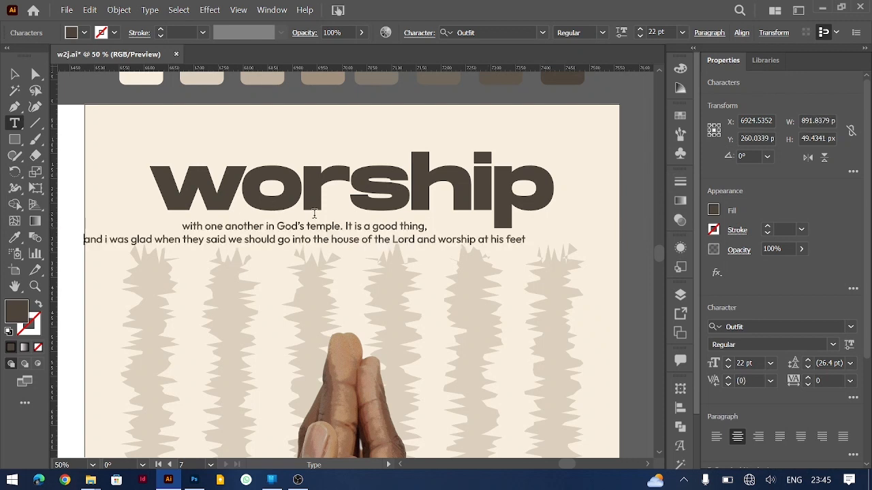
pyautogui.hotkey('ctrl', 'z')
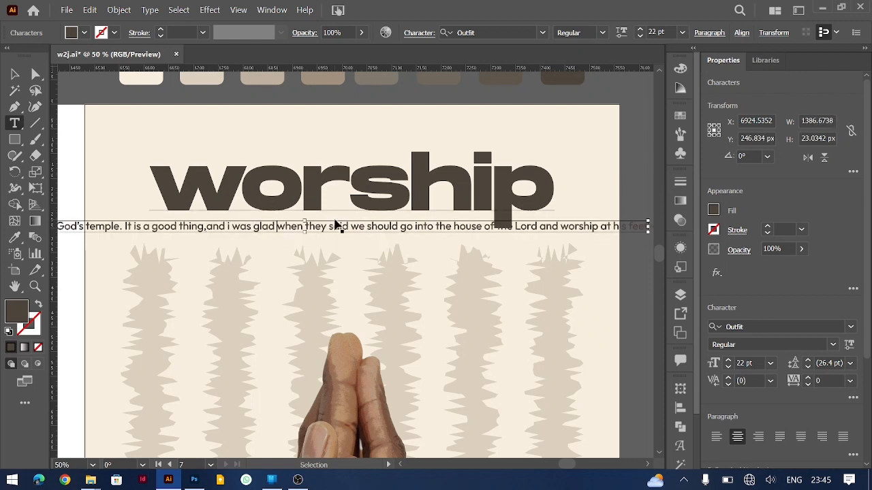
pyautogui.press('Return')
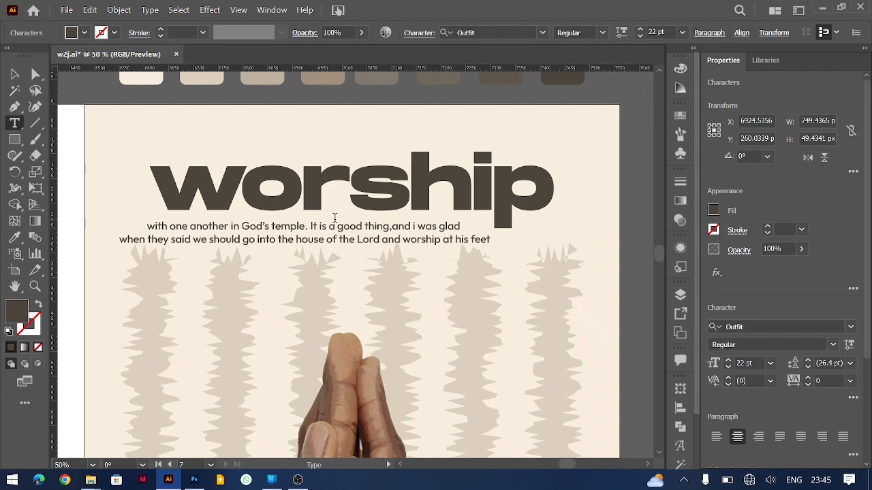
# - Right-align the two-line subtitle and move it under the title so its right edge sits beside the descender of the "p"
pyautogui.hotkey('ctrl', 'a')
pyautogui.hotkey('ctrl', 'shift', 'l')
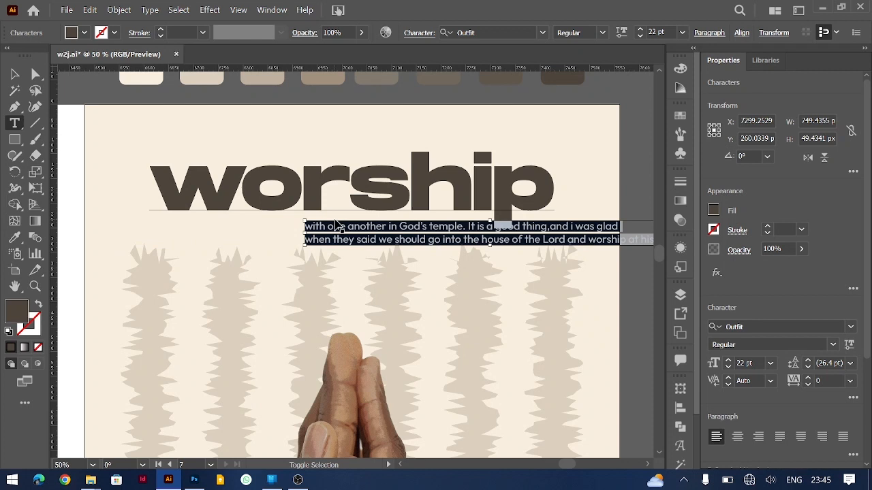
pyautogui.hotkey('ctrl', 'shift', 'r')
pyautogui.click(15, 72)
pyautogui.moveTo(288, 239); pyautogui.dragTo(476, 234)
# - Reduce the subtitle's font size to 18 pt and tighten its leading to 18.4 pt
pyautogui.hotkey('ctrl', 'shift', ',')
pyautogui.hotkey('ctrl', 'shift', ',')
pyautogui.hotkey('alt', 'Up')
pyautogui.hotkey('alt', 'Up')
# - Nudge the two-line subtitle up in small steps until it sits close beneath the title, at Y about 241 px
pyautogui.press('Up')
pyautogui.press('Up')
pyautogui.press('Up')
pyautogui.press('Up')
pyautogui.press('Up')
pyautogui.hotkey('ctrl', '+')
pyautogui.hotkey('ctrl', '+')
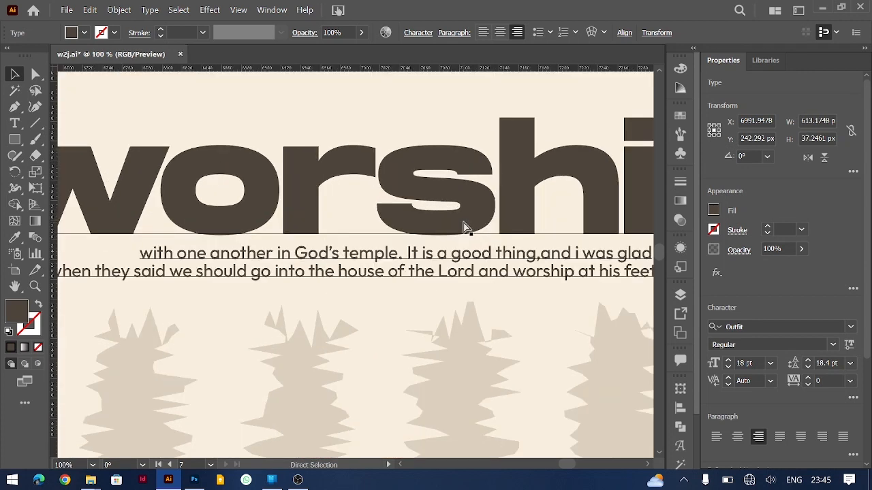
pyautogui.hotkey('ctrl', '-')
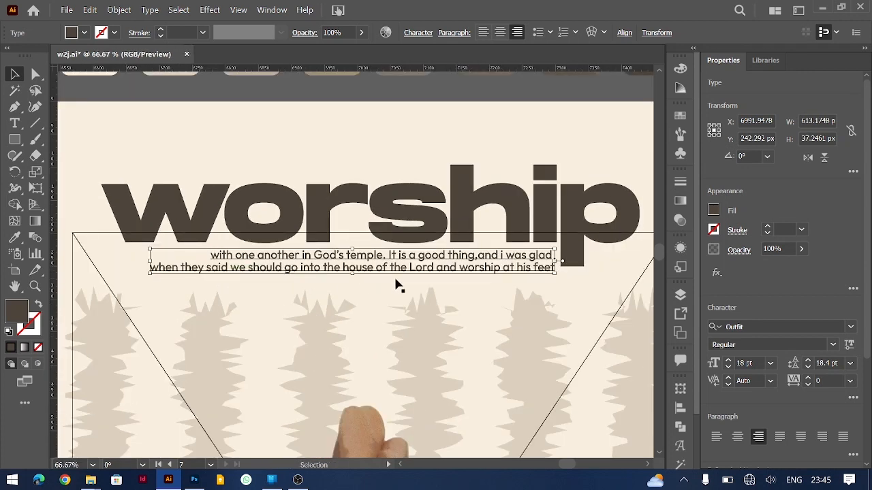
pyautogui.press('Up')
pyautogui.press('Up')
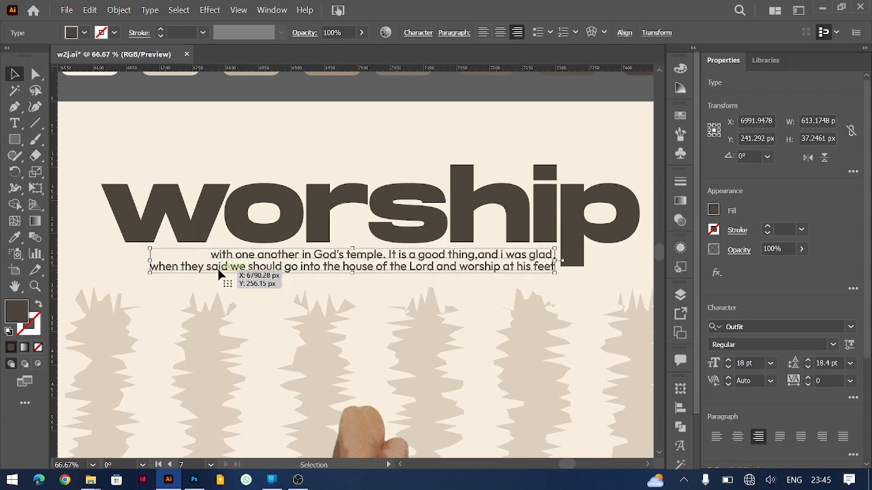
# - Move the subtitle's line break so the first line ends with "when" and the second starts at "they said"
pyautogui.doubleClick(167, 267)
pyautogui.press('BackSpace')
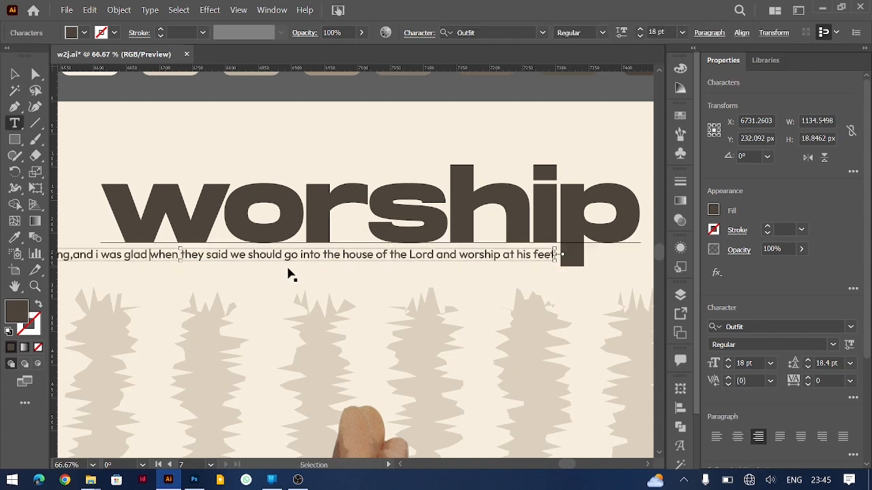
pyautogui.hotkey('ctrl', 'Right')
pyautogui.press('Return')
pyautogui.click(14, 73)
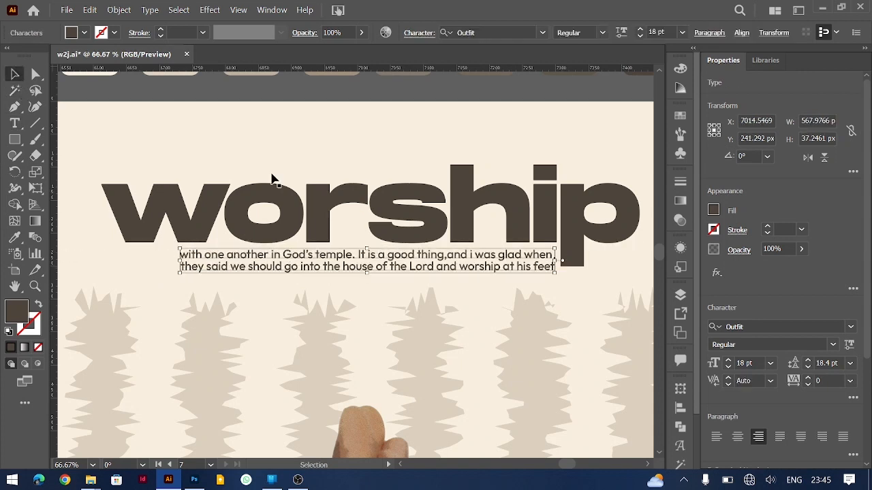
# - Shift the two-line subtitle slightly closer to the title, to Y about 240 px
pyautogui.moveTo(543, 269); pyautogui.dragTo(574, 262)
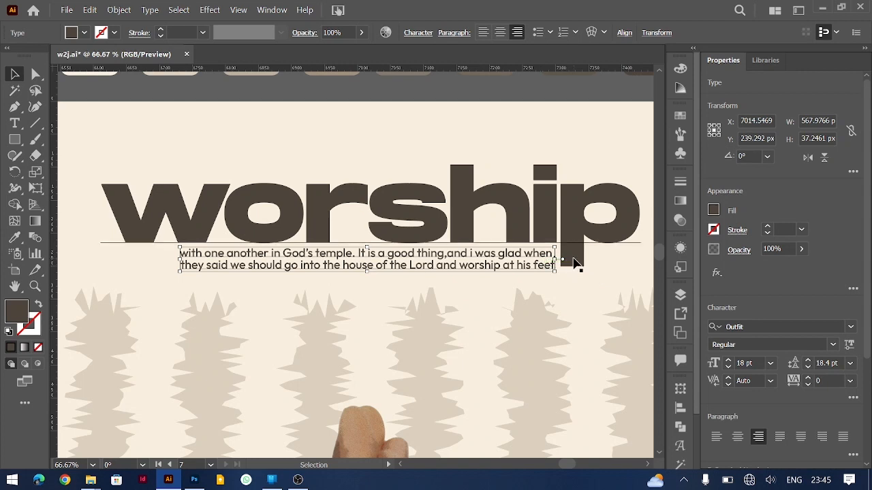
pyautogui.press('Down')
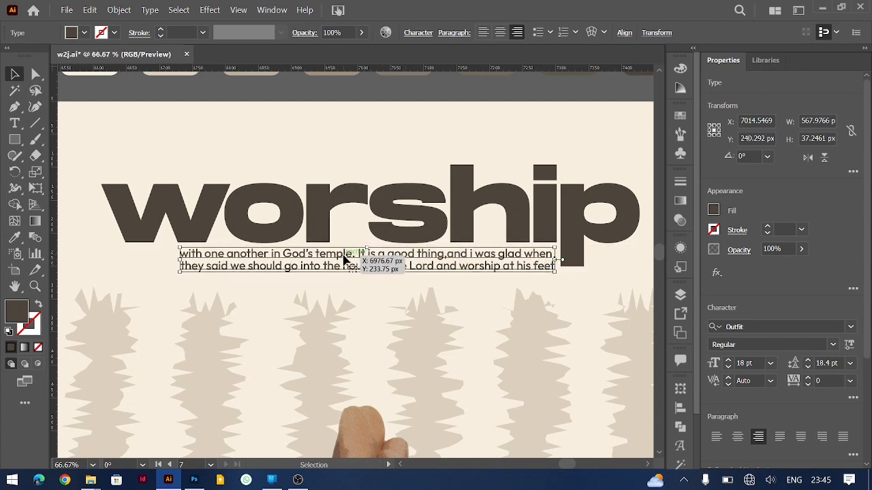
pyautogui.click(302, 97)
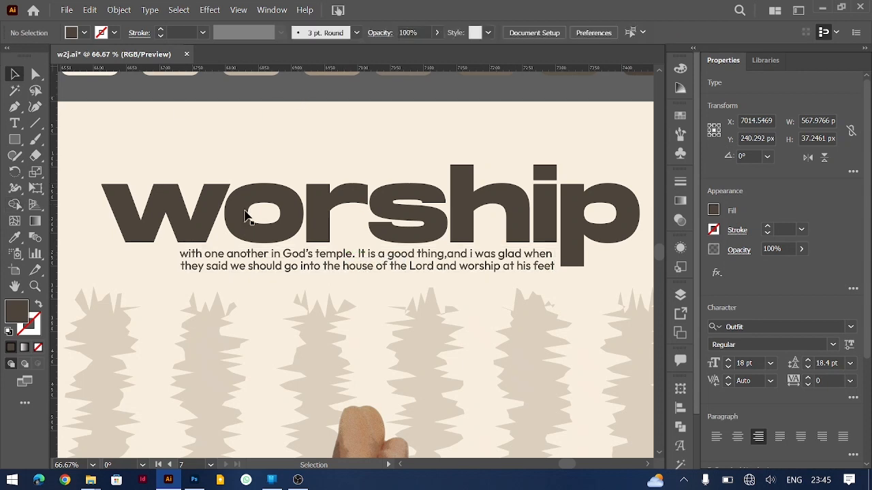
# - Draw a dark brown rectangle about 75 by 31 px in front of the subtitle, its left edge aligned with the foot of the "w"
pyautogui.hscroll(-2, 246, 217)
pyautogui.click(14, 139)
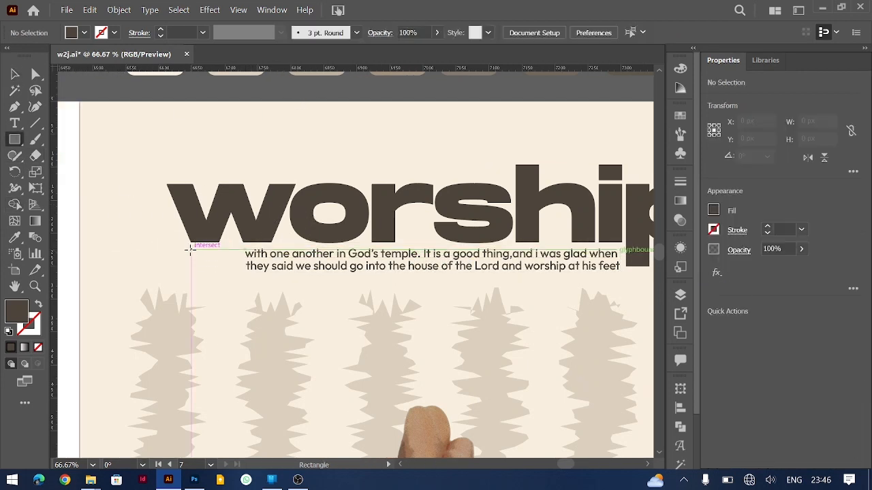
pyautogui.moveTo(192, 249); pyautogui.dragTo(242, 271)
pyautogui.press('v')
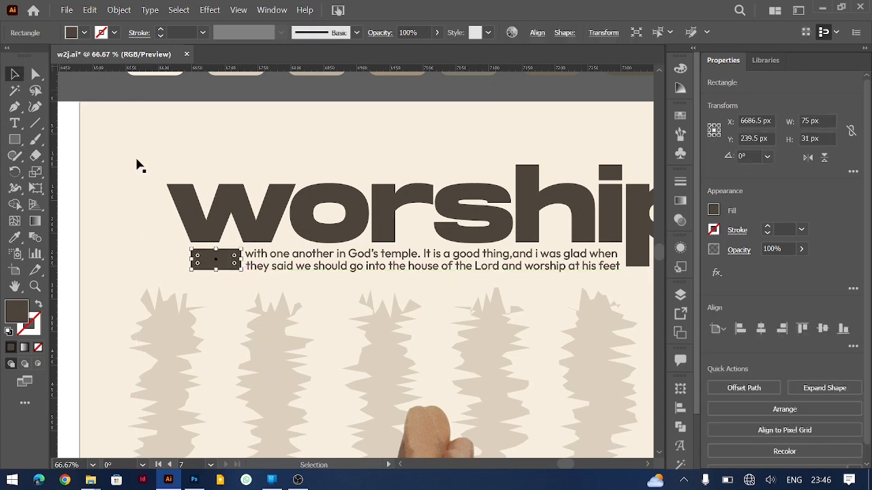
pyautogui.press('i')
pyautogui.press('v')
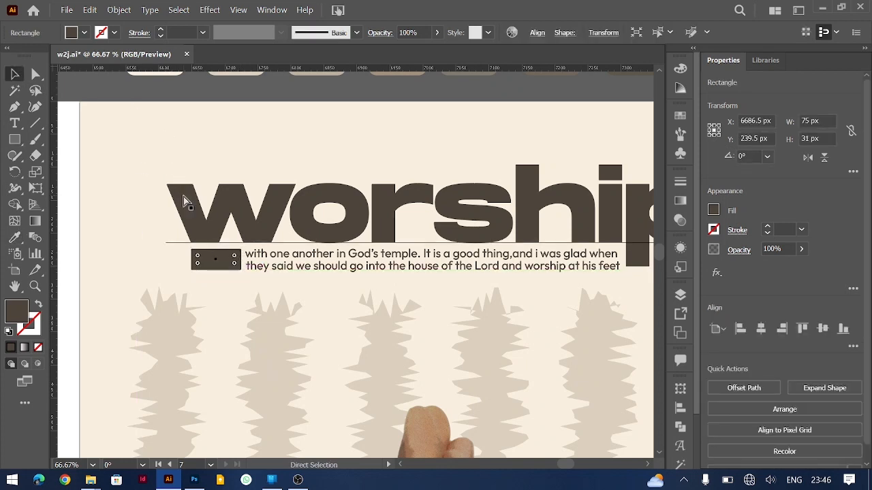
pyautogui.hotkey('ctrl', '+')
pyautogui.hotkey('ctrl', '+')
pyautogui.hotkey('ctrl', '+')
pyautogui.moveTo(352, 268); pyautogui.dragTo(350, 267)
# - Add the text "Redx" in Monument Extended Ultrabold at 18 pt beside the small rectangle
pyautogui.click(15, 123)
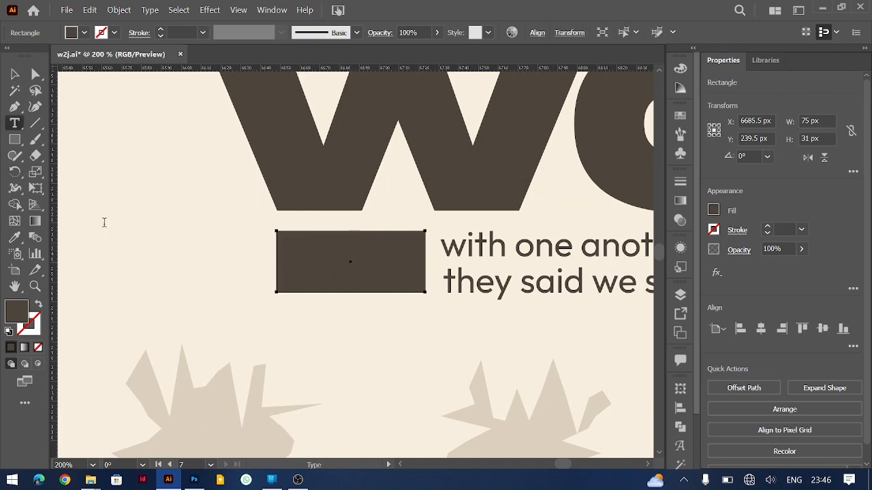
pyautogui.click(183, 232)
pyautogui.click(773, 362)
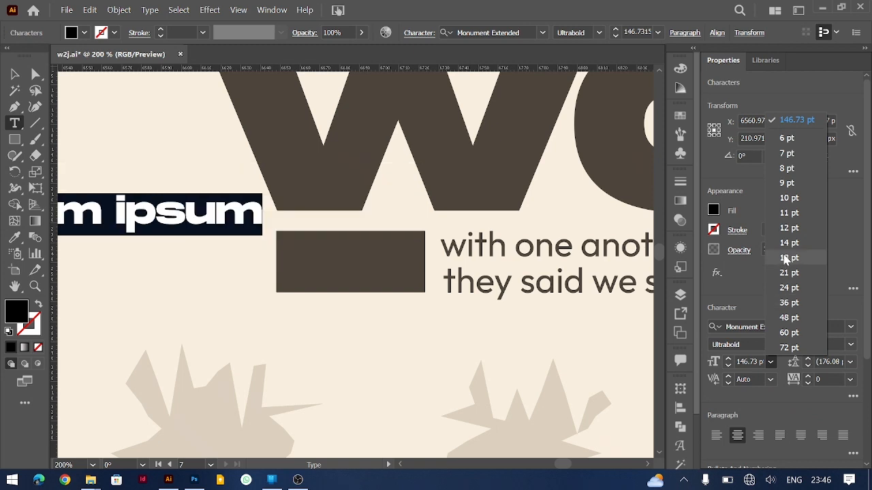
pyautogui.click(789, 258)
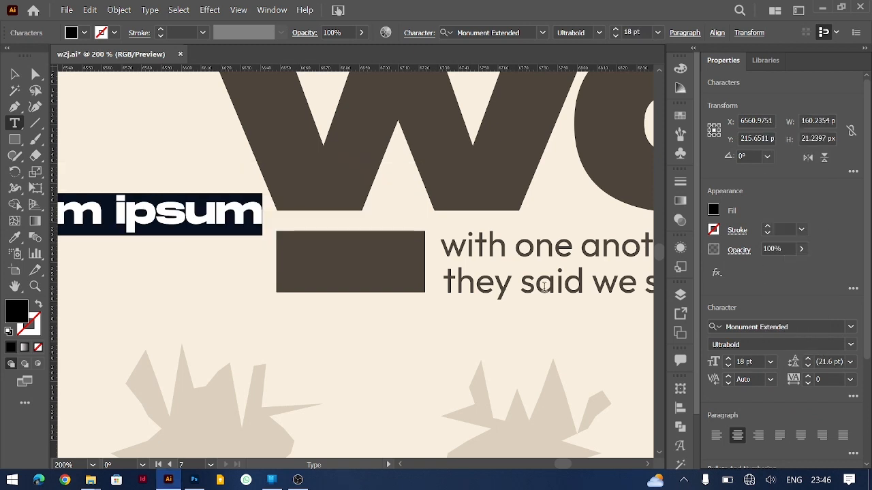
pyautogui.write('Redx')
# - Place the "Redx" text in the middle of the dark rectangle and reduce its font size to 16 pt
pyautogui.click(15, 74)
pyautogui.moveTo(121, 210); pyautogui.dragTo(369, 260)
pyautogui.press('Left')
pyautogui.press('Left')
pyautogui.hotkey('ctrl', 'shift', ',')
pyautogui.hotkey('ctrl', 'shift', ',')
pyautogui.hotkey('ctrl', 'shift', ',')
pyautogui.hotkey('ctrl', 'shift', '.')
pyautogui.hotkey('ctrl', 'shift', '.')
pyautogui.hotkey('ctrl', 'shift', '.')
pyautogui.hotkey('ctrl', 'shift', ',')
pyautogui.press('Right')
pyautogui.press('Right')
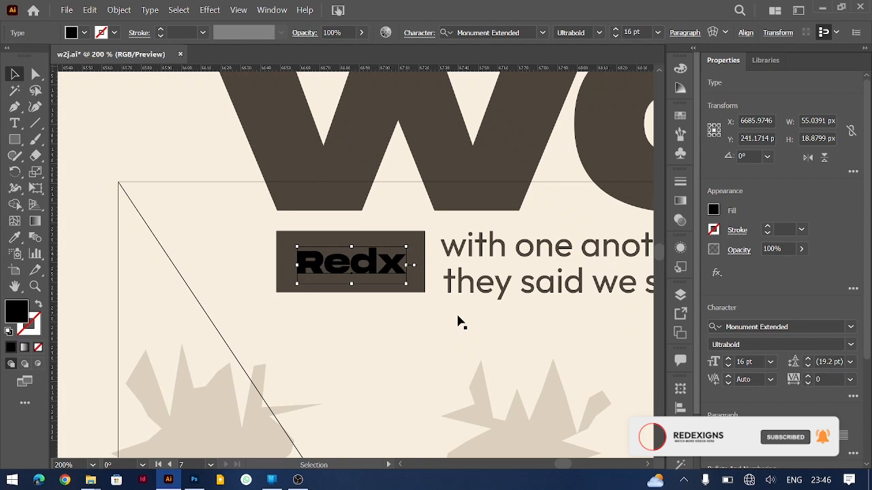
# - Colour the "Redx" text with the second-lightest beige sampled from the palette above the poster, and deselect it
pyautogui.press('i')
pyautogui.hotkey('ctrl', '-')
pyautogui.hotkey('ctrl', '-')
pyautogui.scroll(4, 463, 310)
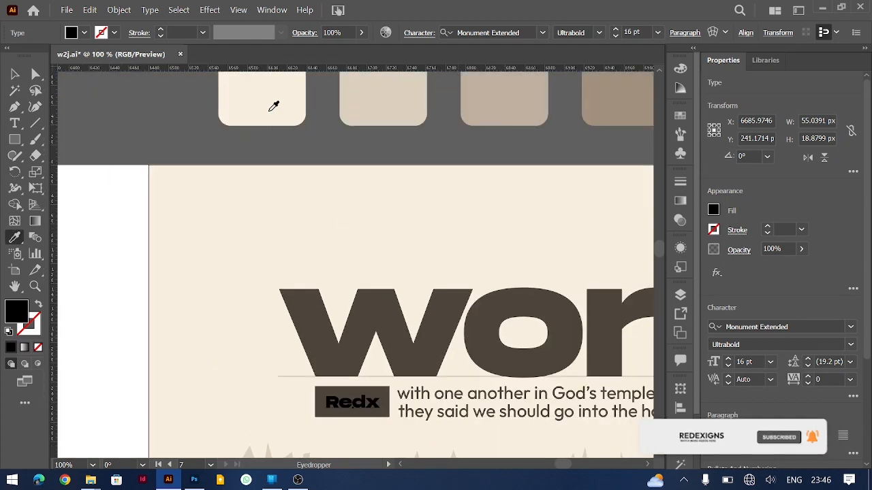
pyautogui.click(386, 104)
pyautogui.press('v')
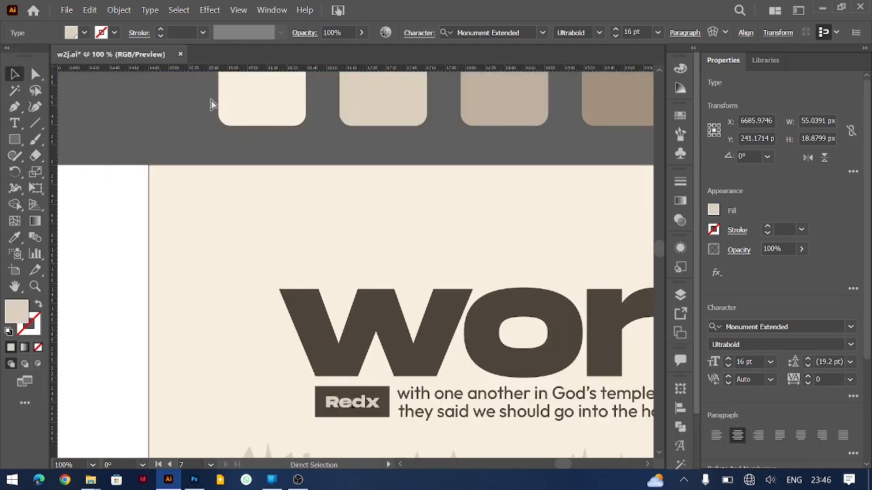
pyautogui.hotkey('ctrl', '-')
pyautogui.hotkey('ctrl', '-')
pyautogui.hotkey('ctrl', '-')
pyautogui.scroll(-2, 288, 301)
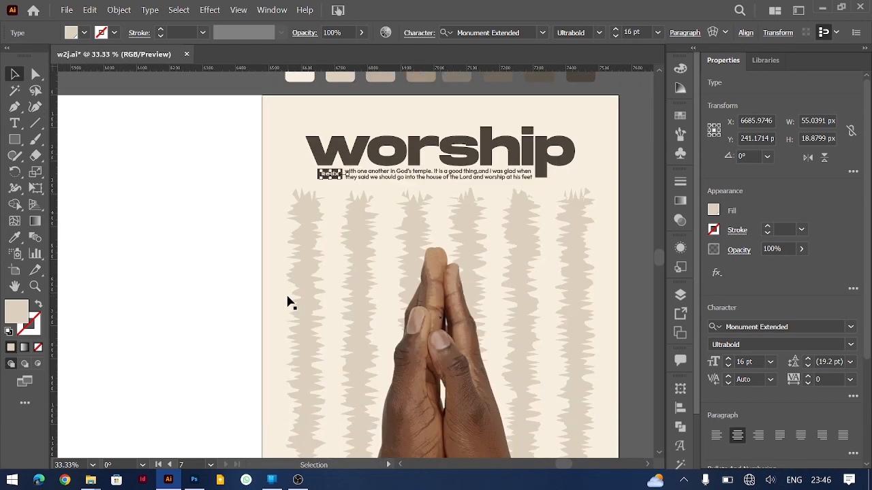
pyautogui.scroll(-2, 289, 301)
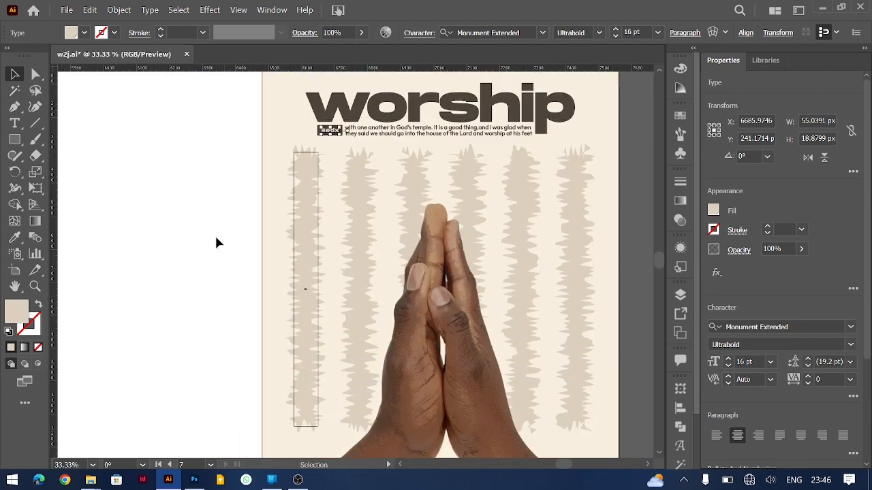
pyautogui.click(216, 243)
# - Group the title, subtitle, small rectangle and "Redx" text without the photo or background, and centre the group horizontally on the poster
pyautogui.hscroll(2, 321, 259)
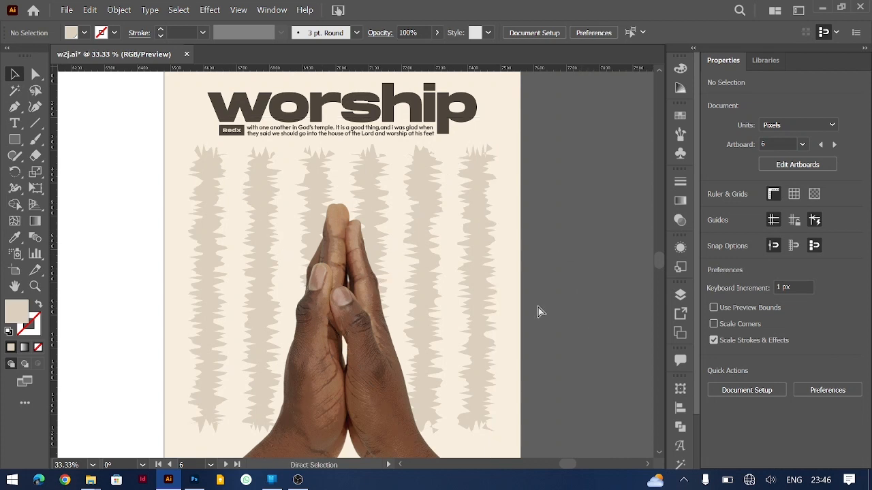
pyautogui.hotkey('ctrl', '-')
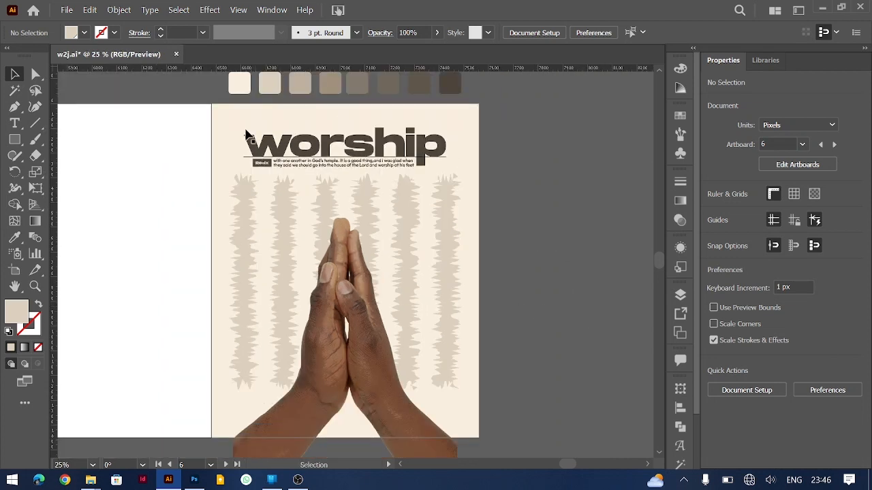
pyautogui.moveTo(227, 124); pyautogui.dragTo(452, 167)
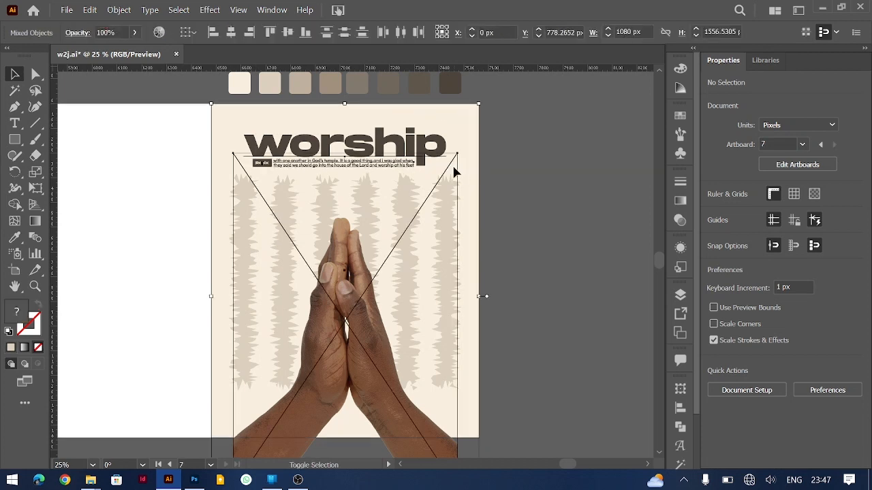
pyautogui.keyDown('shift'); pyautogui.click(351, 291); pyautogui.keyUp('shift')
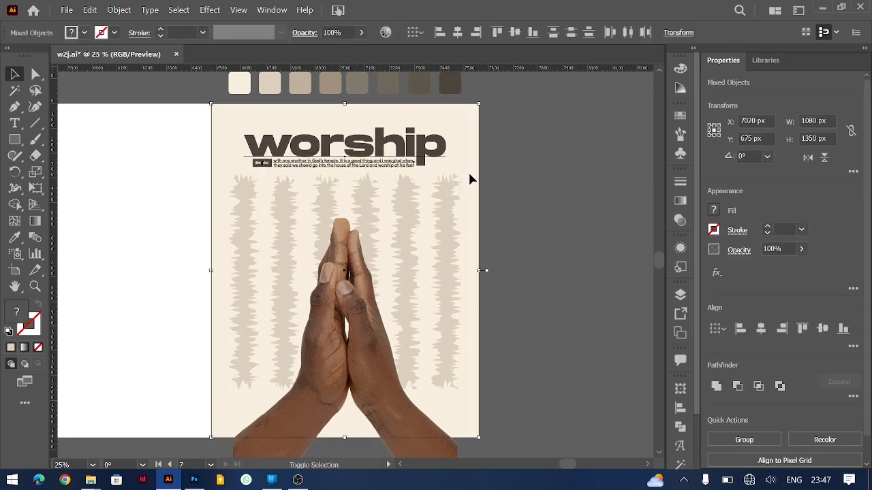
pyautogui.keyDown('shift'); pyautogui.click(470, 179); pyautogui.keyUp('shift')
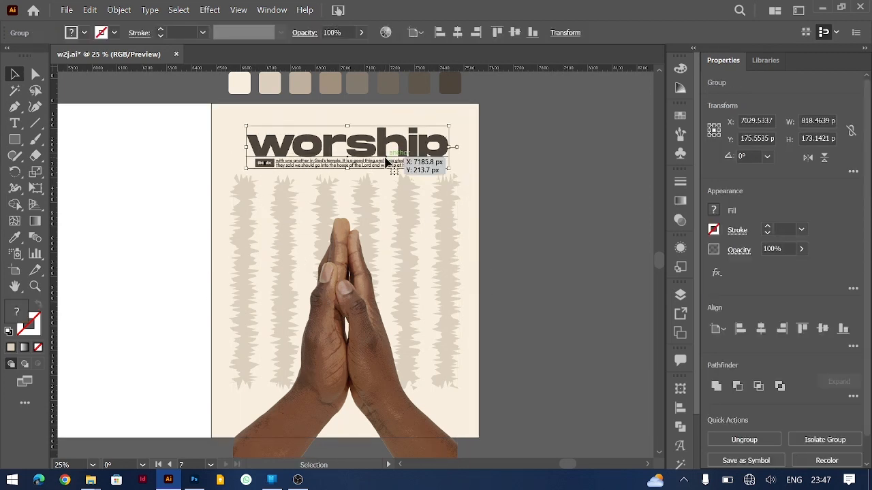
pyautogui.moveTo(386, 162); pyautogui.dragTo(381, 162)
pyautogui.click(761, 329)
pyautogui.click(542, 272)
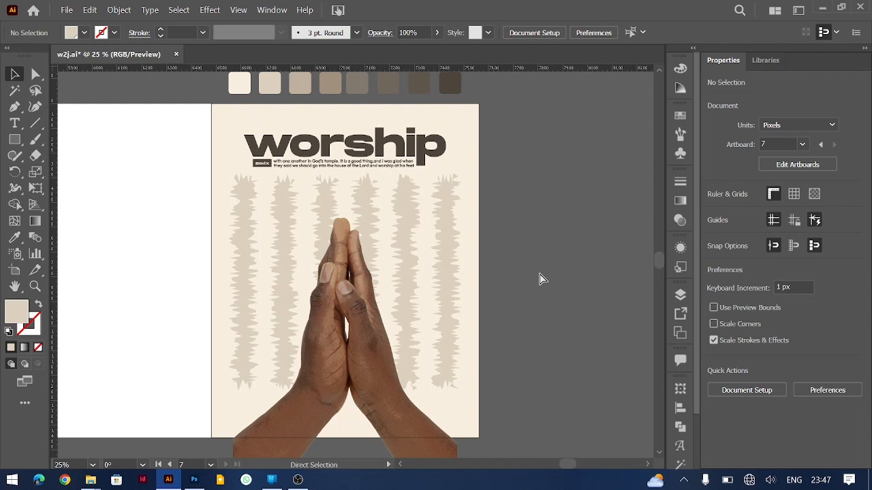
# - Stretch the group of roughened bars downward and narrow it to about 892 px wide and 975 px high
pyautogui.hotkey('ctrl', '+')
pyautogui.scroll(-3, 539, 279)
pyautogui.click(475, 215)
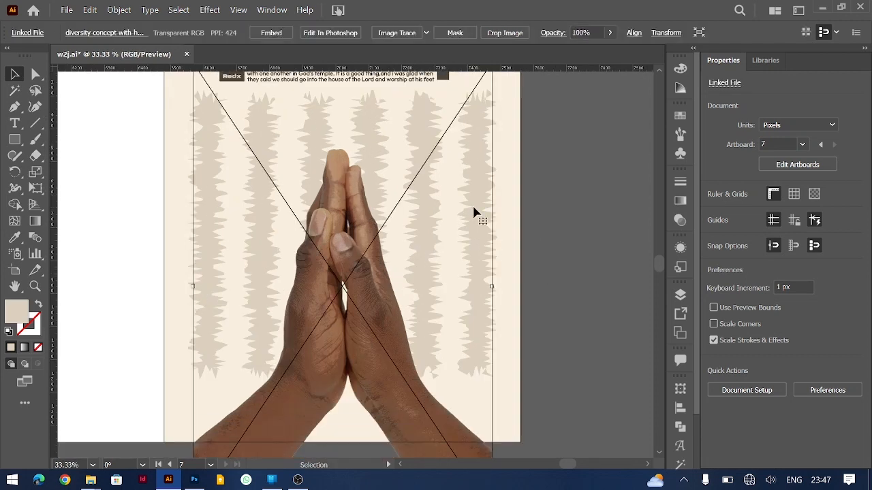
pyautogui.click(190, 185)
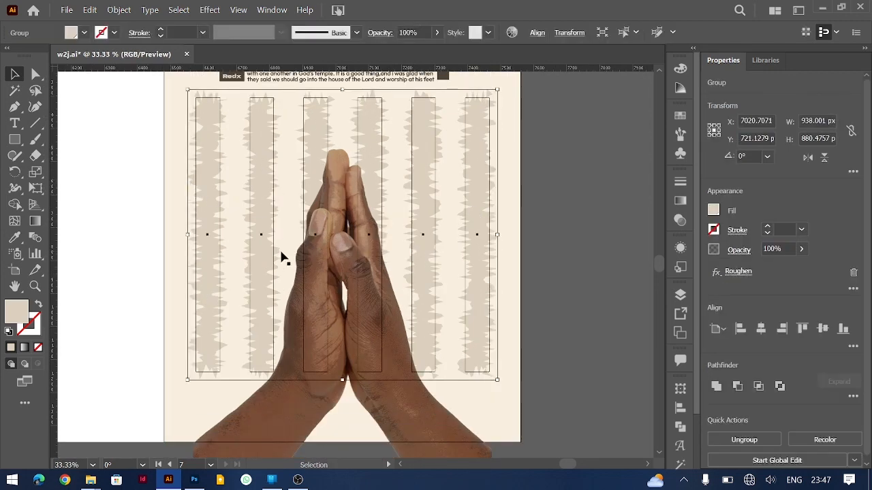
pyautogui.moveTo(344, 400); pyautogui.dragTo(345, 436)
pyautogui.moveTo(499, 252); pyautogui.dragTo(489, 250)
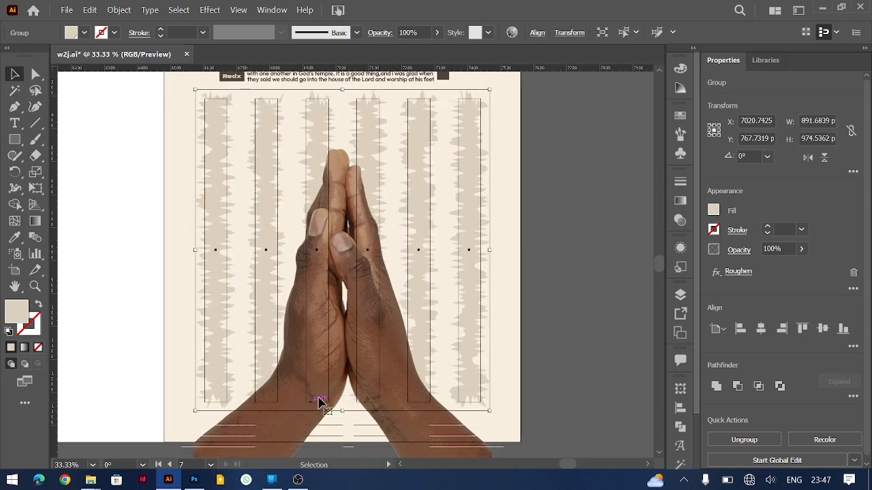
pyautogui.scroll(-2, 487, 383)
pyautogui.hotkey('ctrl', '-')
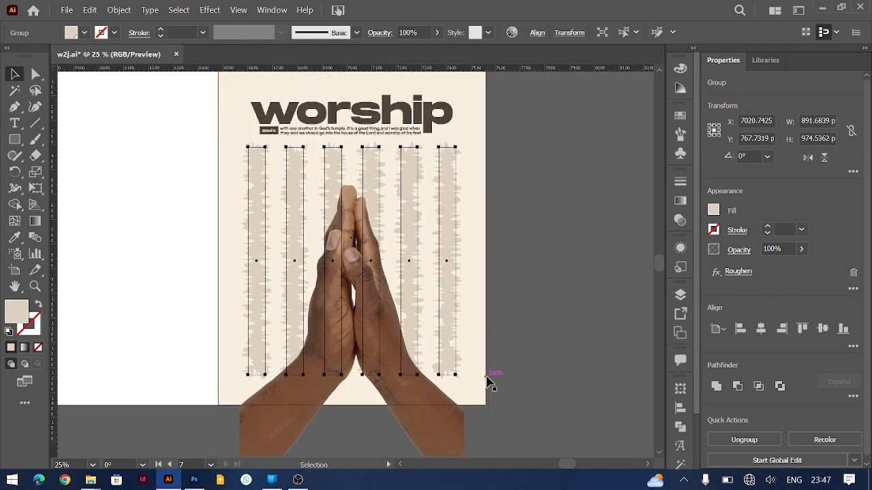
pyautogui.click(549, 389)
# - Enlarge the praying-hands photo to about 966 by 1449 px and position it at Y about 831 px, with the forearms running off the poster's lower edge
pyautogui.moveTo(413, 398); pyautogui.dragTo(416, 384)
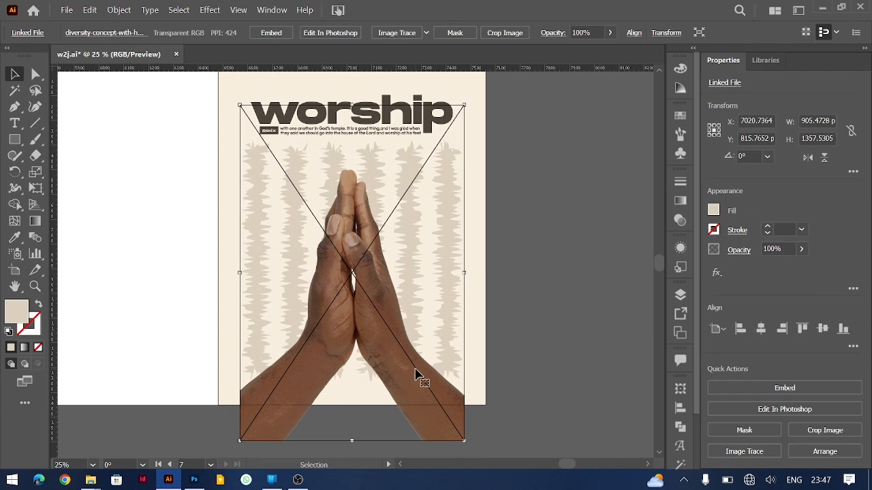
pyautogui.click(532, 365)
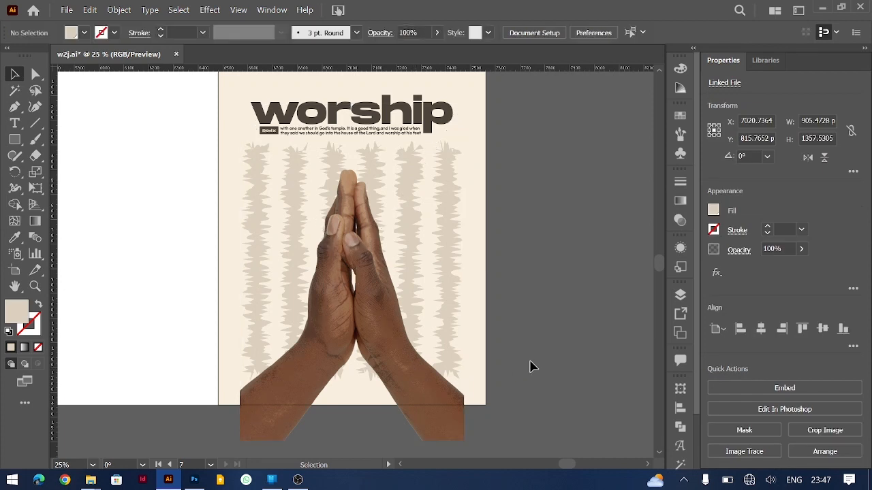
pyautogui.moveTo(439, 393); pyautogui.dragTo(431, 356)
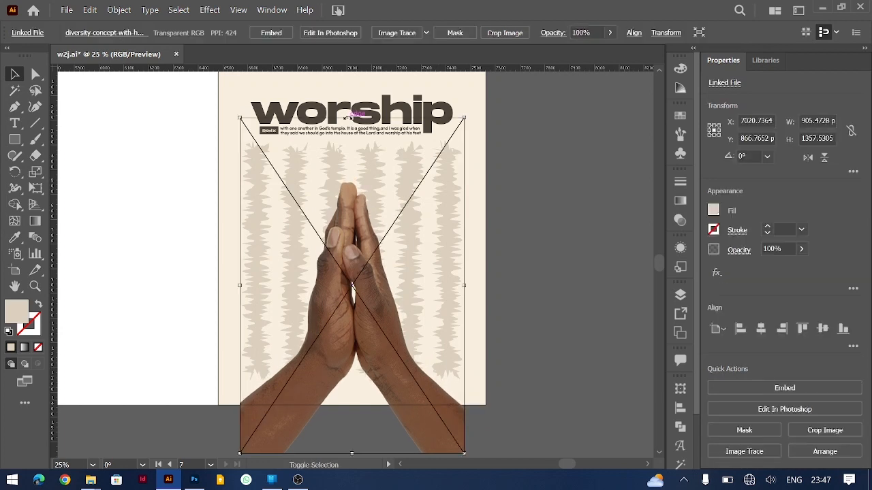
pyautogui.moveTo(353, 109); pyautogui.dragTo(353, 94)
pyautogui.click(555, 259)
pyautogui.moveTo(354, 310); pyautogui.dragTo(356, 312)
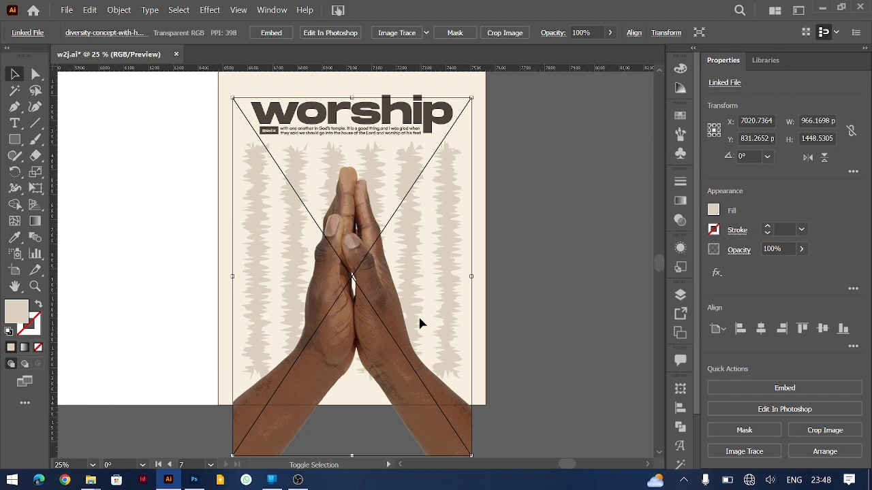
pyautogui.click(557, 314)
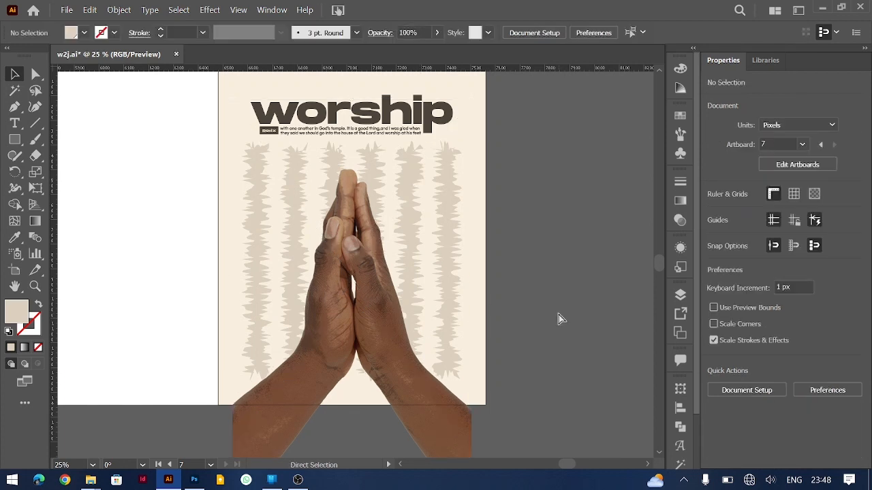
pyautogui.hotkey('ctrl', '=')
pyautogui.scroll(2, 497, 295)
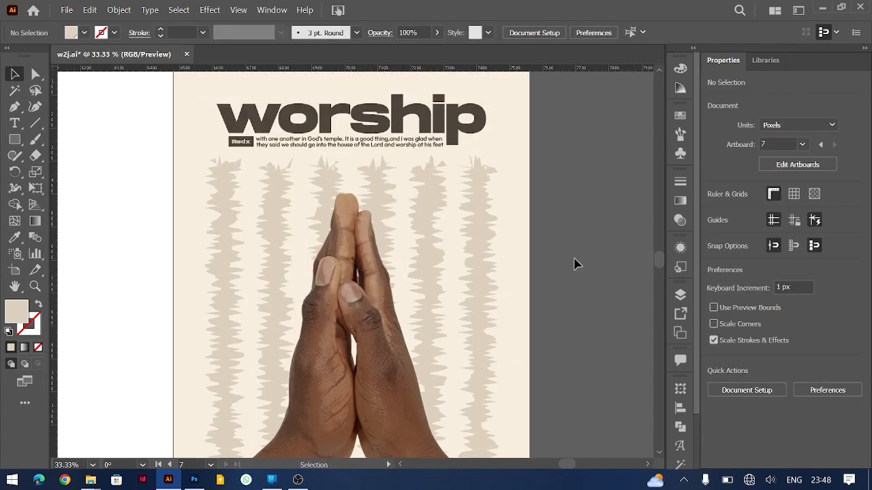
pyautogui.scroll(2, 508, 240)
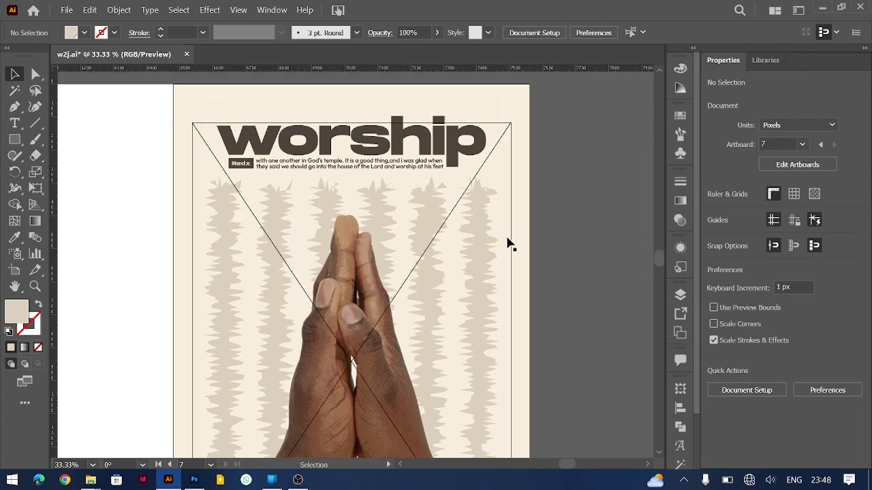
pyautogui.scroll(-8, 508, 240)
pyautogui.hotkey('ctrl', 'v')
pyautogui.moveTo(589, 258); pyautogui.dragTo(352, 338)
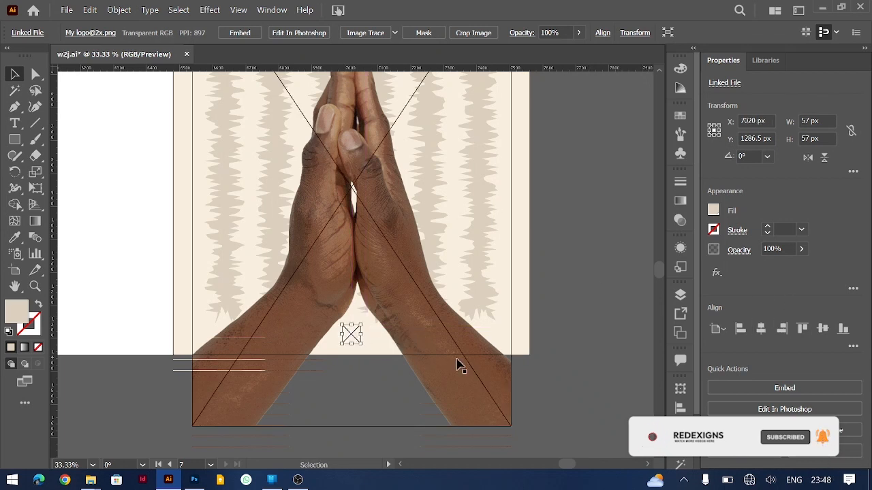
pyautogui.click(584, 297)
pyautogui.click(350, 341)
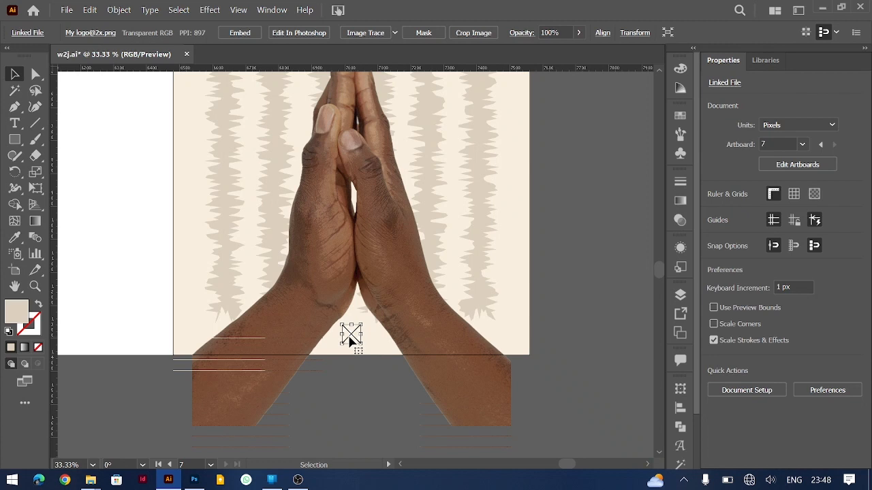
# - Move the logo off the poster and draw a beige 64 by 64 px square between the forearms near the poster's lower edge
pyautogui.moveTo(351, 335); pyautogui.dragTo(582, 334)
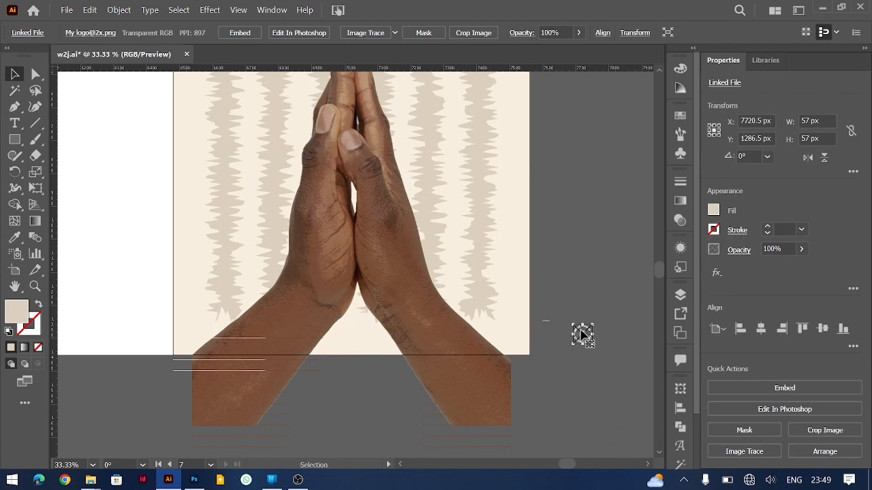
pyautogui.click(14, 139)
pyautogui.moveTo(346, 325); pyautogui.dragTo(367, 348)
pyautogui.scroll(1, 367, 347)
pyautogui.click(14, 74)
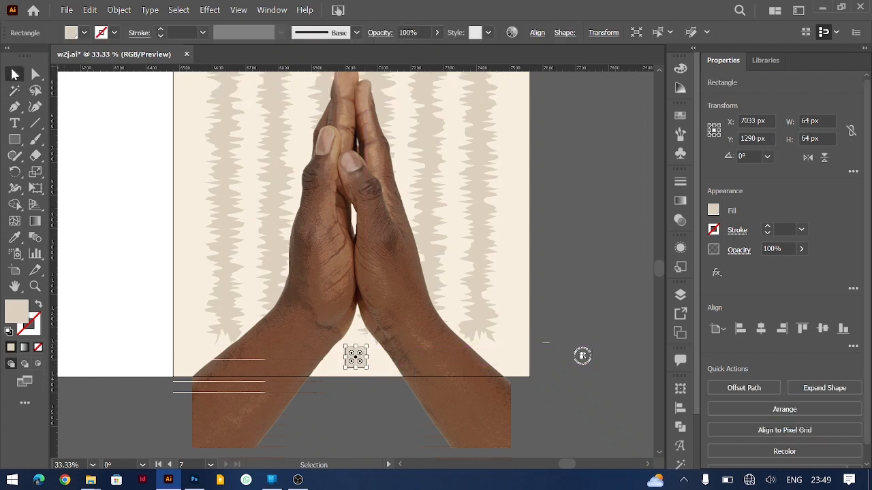
# - Place the logo centred on the beige square and shrink it to slightly under half the square's width
pyautogui.moveTo(583, 355); pyautogui.dragTo(356, 358)
pyautogui.hotkey('ctrl', '=')
pyautogui.hotkey('ctrl', '=')
pyautogui.hotkey('ctrl', '=')
pyautogui.hotkey('ctrl', '=')
pyautogui.hotkey('ctrl', '=')
pyautogui.hotkey('ctrl', '=')
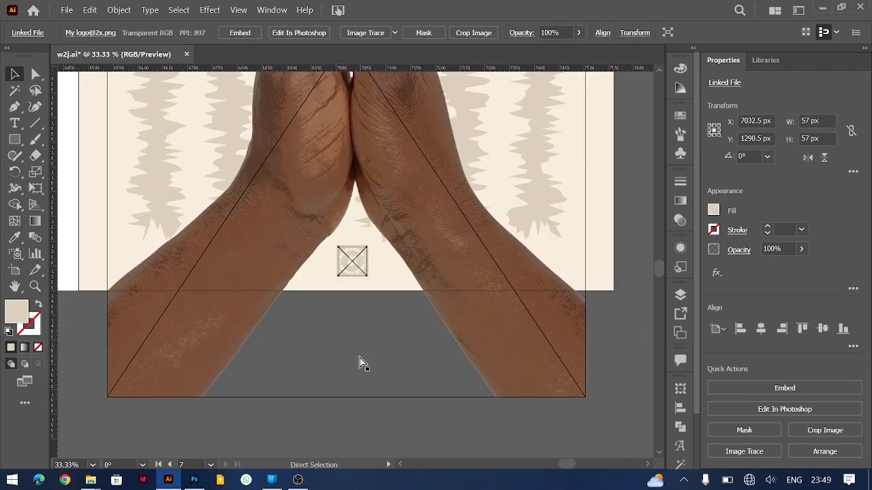
pyautogui.moveTo(351, 177); pyautogui.dragTo(353, 219)
# - Group the logo with its beige square and centre the group horizontally on the poster
pyautogui.keyDown('shift'); pyautogui.click(375, 196); pyautogui.keyUp('shift')
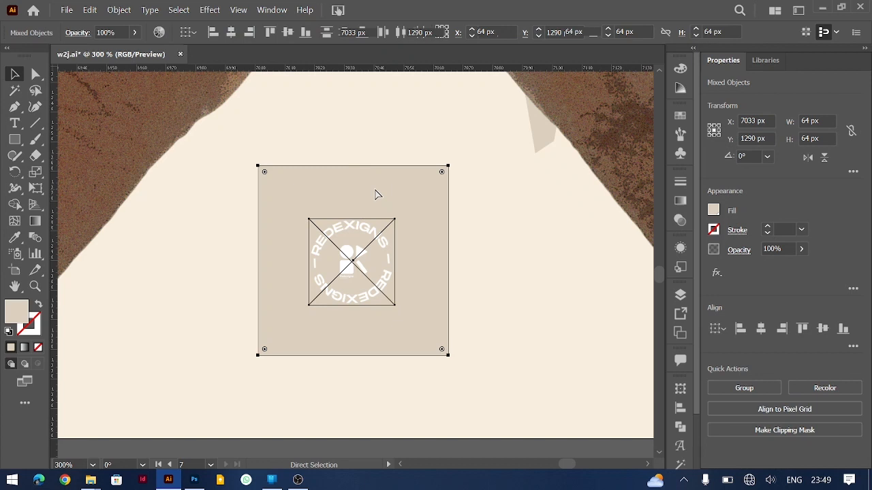
pyautogui.hotkey('ctrl', 'g')
pyautogui.hotkey('ctrl', '-')
pyautogui.hotkey('ctrl', '-')
pyautogui.hotkey('ctrl', '-')
pyautogui.hotkey('ctrl', '-')
pyautogui.hotkey('ctrl', '-')
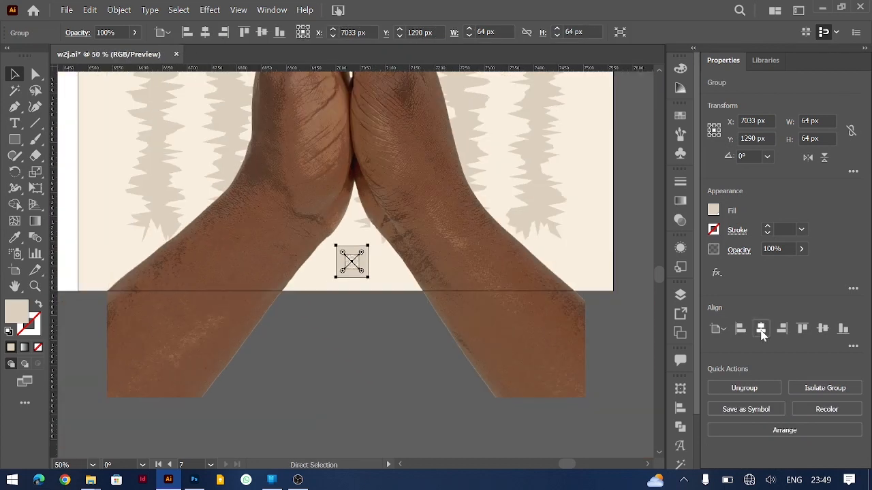
pyautogui.click(759, 330)
pyautogui.click(412, 362)
pyautogui.click(408, 434)
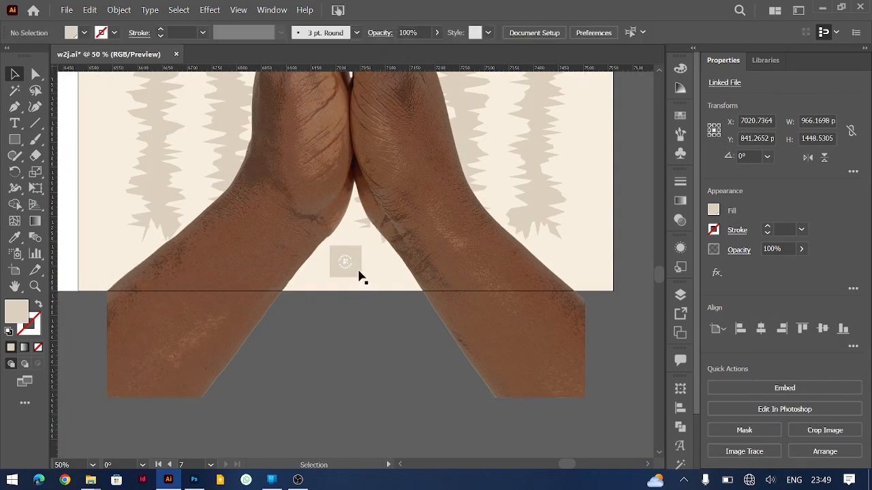
# - Move the logo group up about 20 px, away from the poster's lower edge
pyautogui.click(346, 253)
pyautogui.moveTo(346, 249); pyautogui.dragTo(346, 252)
pyautogui.hotkey('shift', 'Up')
pyautogui.hotkey('shift', 'Up')
pyautogui.click(358, 387)
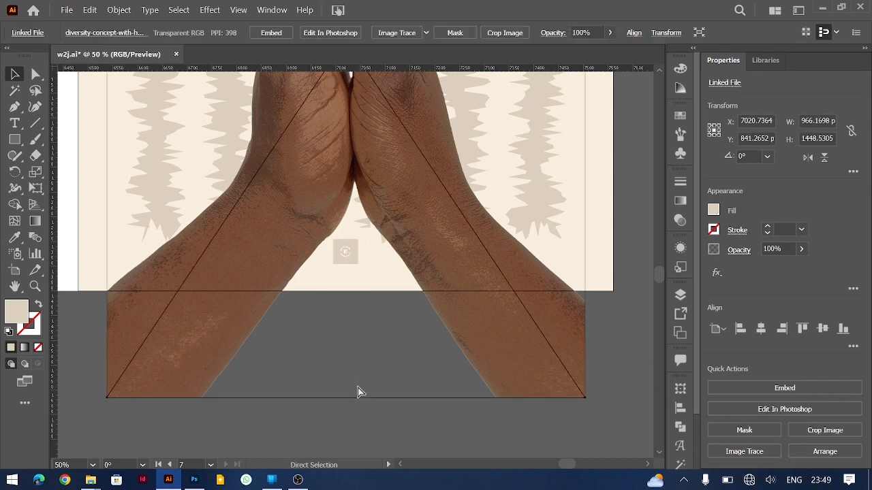
# - In the subtitle's first line, delete the comma after "when" and replace "good" with "great"
pyautogui.hotkey('ctrl', '-')
pyautogui.click(565, 314)
pyautogui.hotkey('ctrl', '-')
pyautogui.scroll(1, 546, 266)
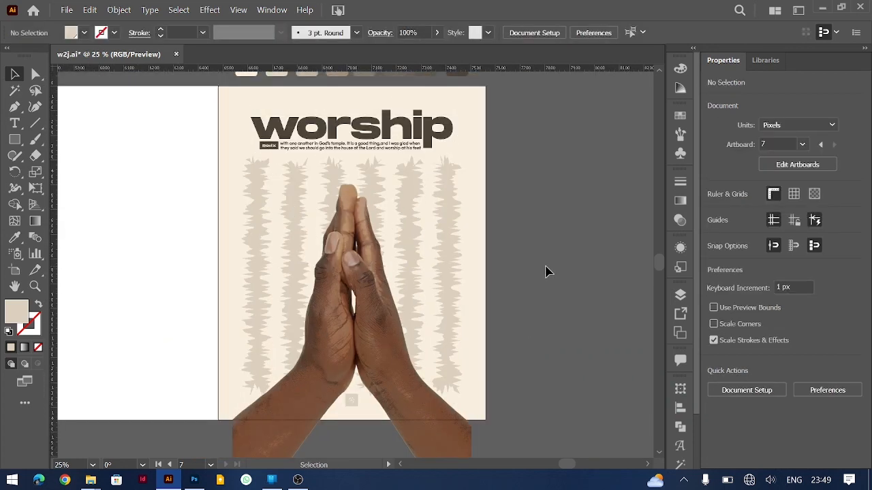
pyautogui.click(347, 156)
pyautogui.hotkey('ctrl', '+')
pyautogui.hotkey('ctrl', '+')
pyautogui.hotkey('ctrl', '+')
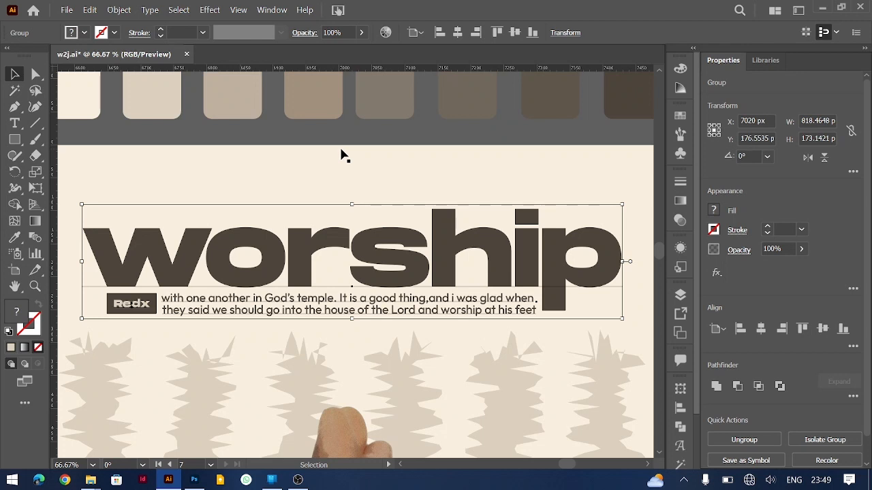
pyautogui.doubleClick(199, 303)
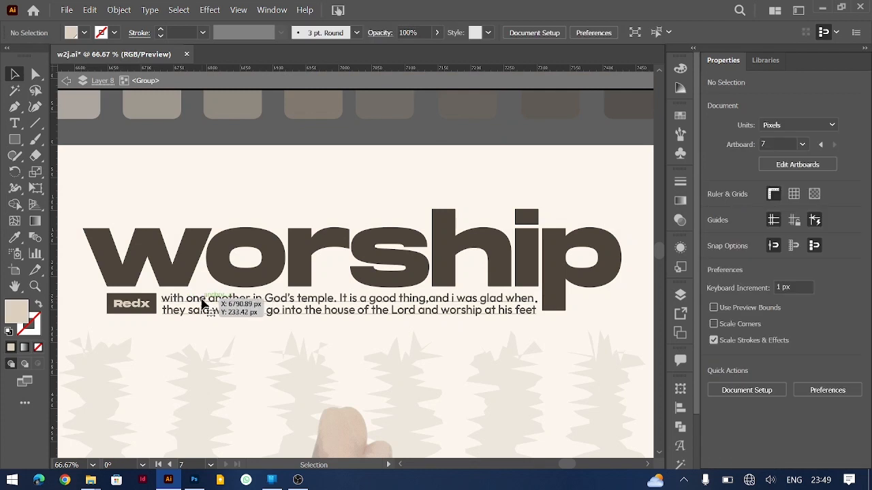
pyautogui.doubleClick(202, 304)
pyautogui.click(297, 302)
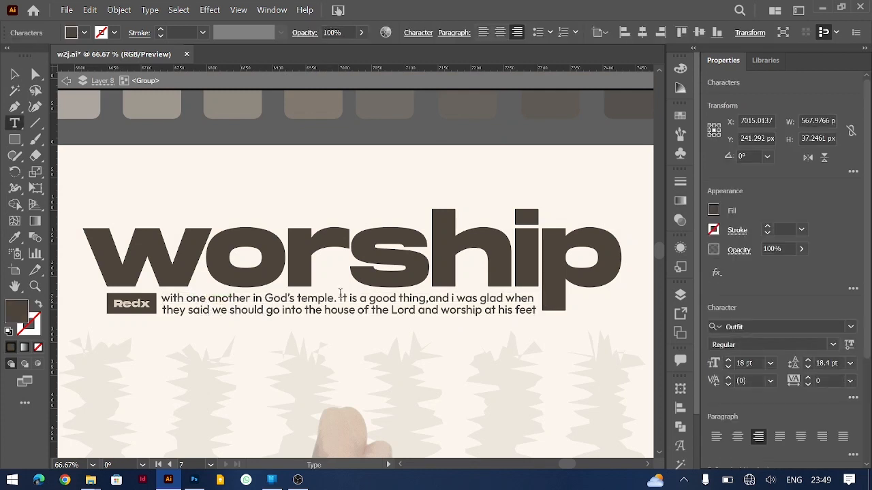
pyautogui.doubleClick(391, 300)
pyautogui.write('great')
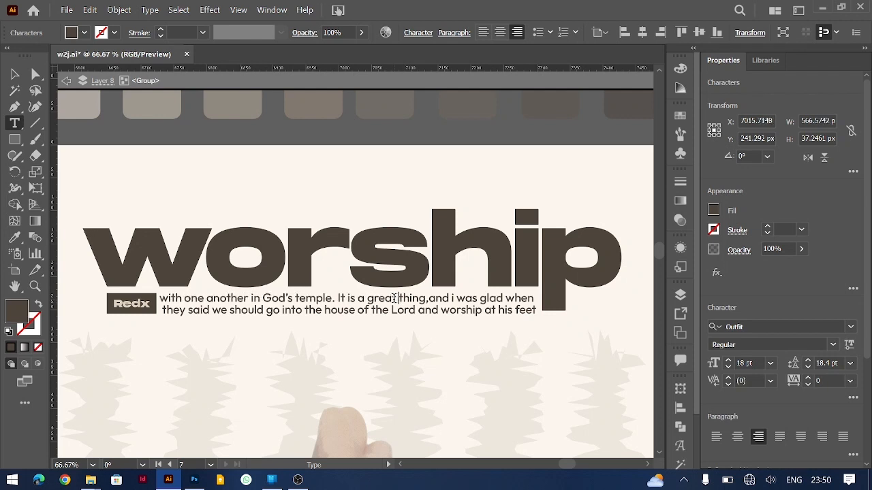
# - Insert a space between "thing," and "and" in the subtitle and delete the stray space ending its first line
pyautogui.hotkey('ctrl', 'Right')
pyautogui.hotkey('shift', 'Right')
pyautogui.hotkey('shift', 'Right')
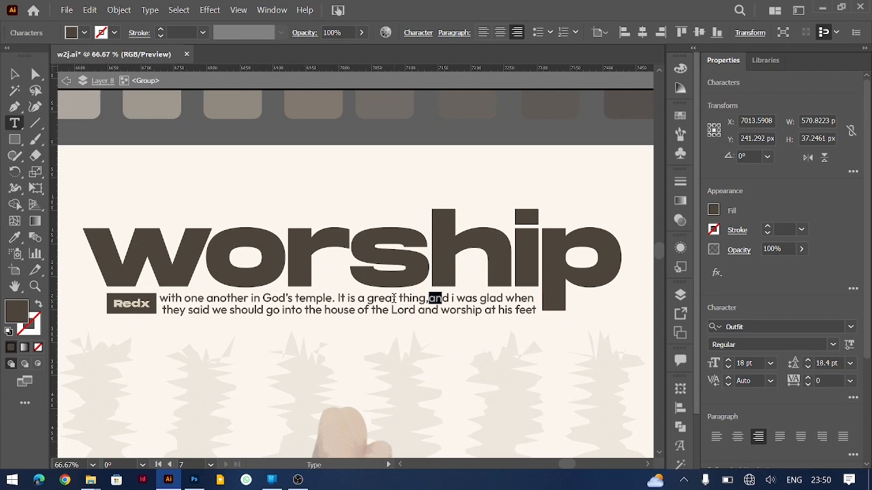
pyautogui.press('Left')
pyautogui.press('Escape')
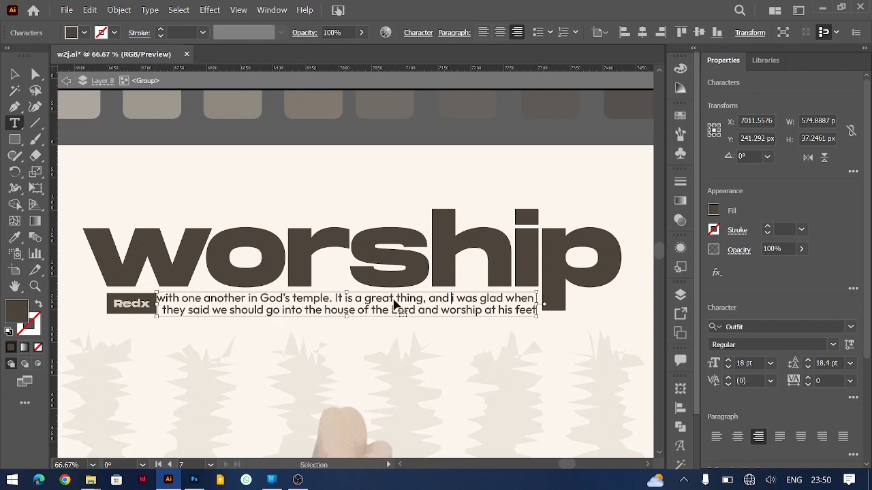
pyautogui.doubleClick(394, 301)
pyautogui.press('BackSpace')
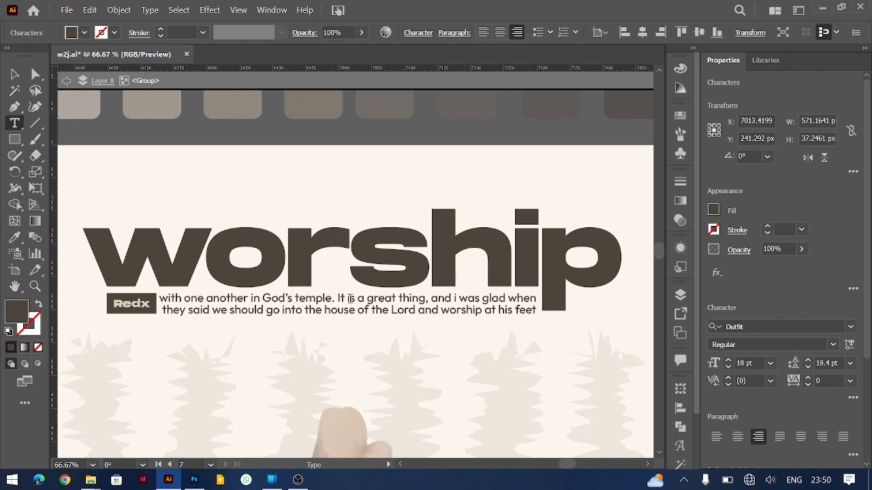
# - Set the word "worship" in the subtitle's second line to the ExtraBold style
pyautogui.doubleClick(460, 310)
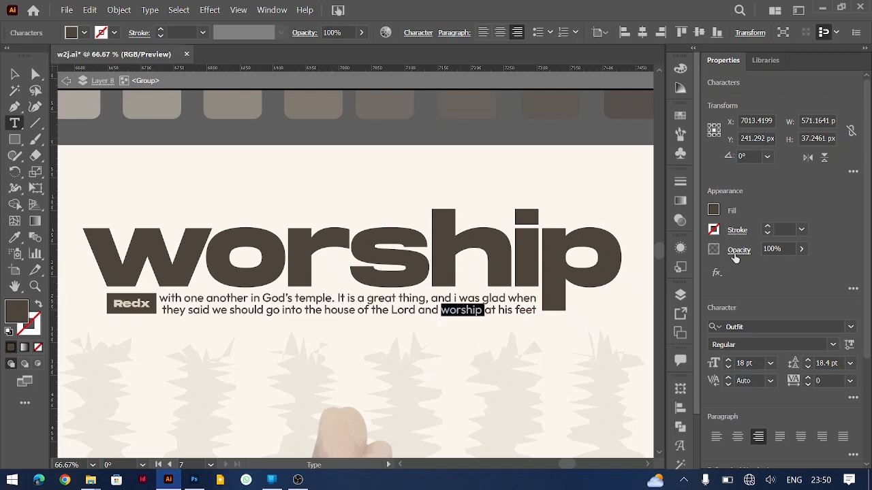
pyautogui.click(832, 345)
pyautogui.click(739, 314)
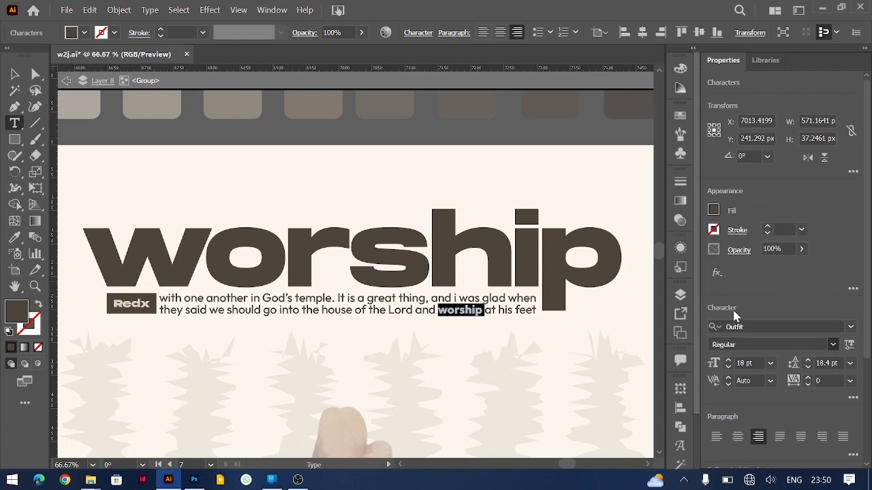
pyautogui.click(14, 73)
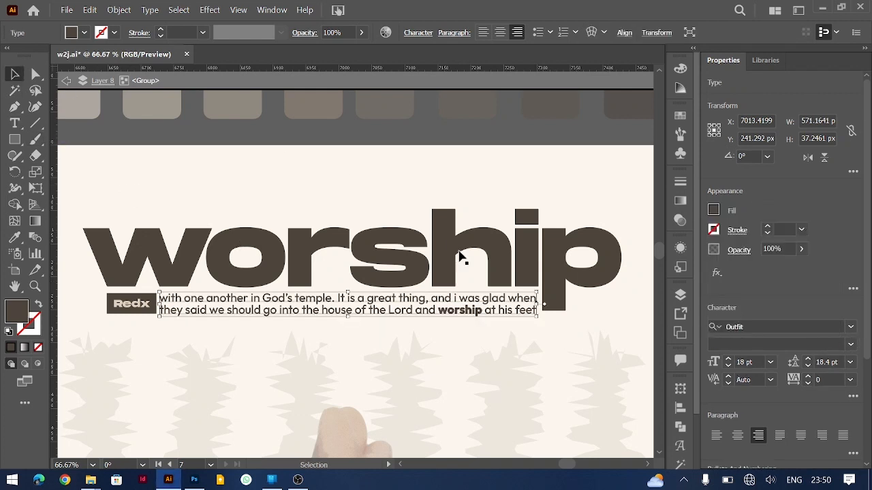
# - Set the subtitle's font size to 17.8 pt
pyautogui.click(758, 363)
pyautogui.click(711, 362)
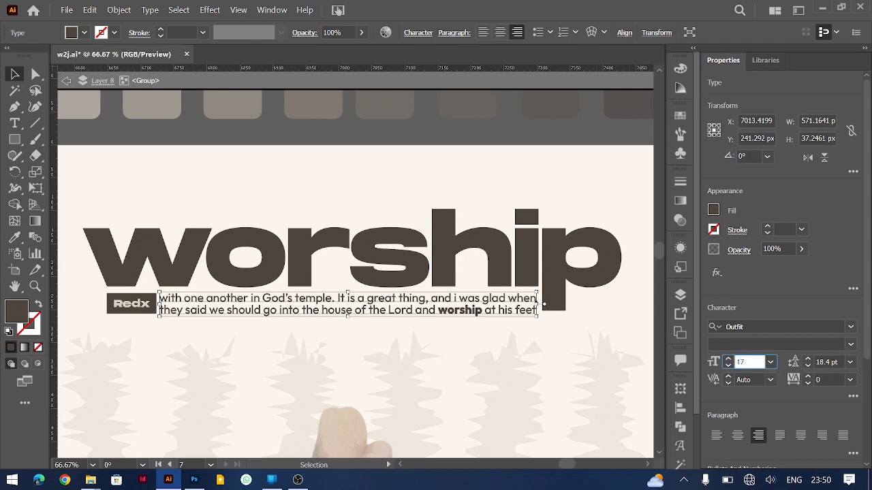
pyautogui.write('17.5')
pyautogui.press('Tab')
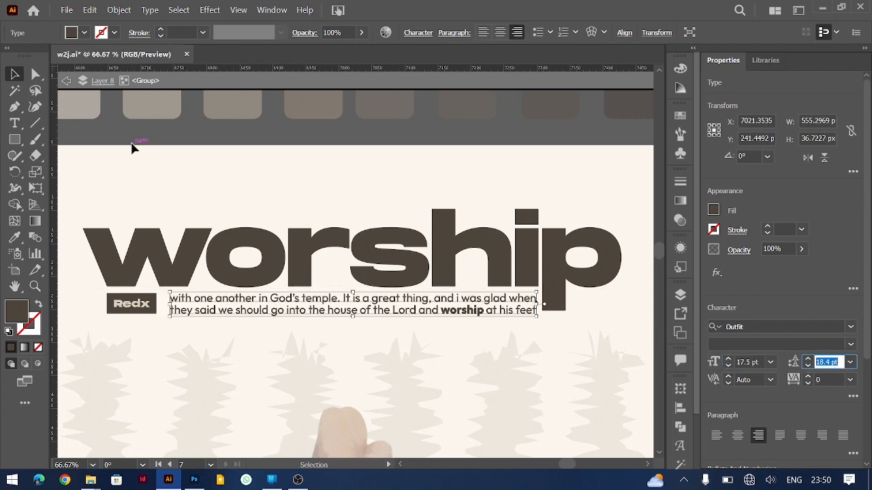
pyautogui.click(751, 362)
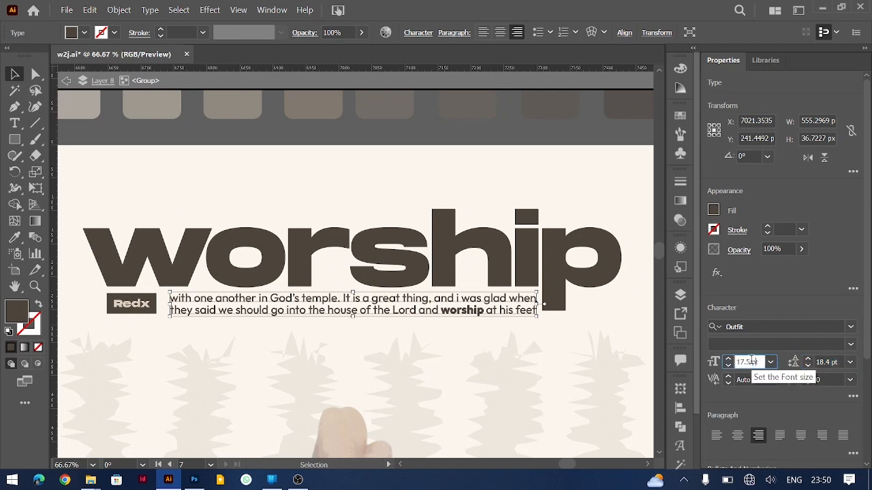
pyautogui.press('BackSpace')
pyautogui.write('8')
pyautogui.press('Tab')
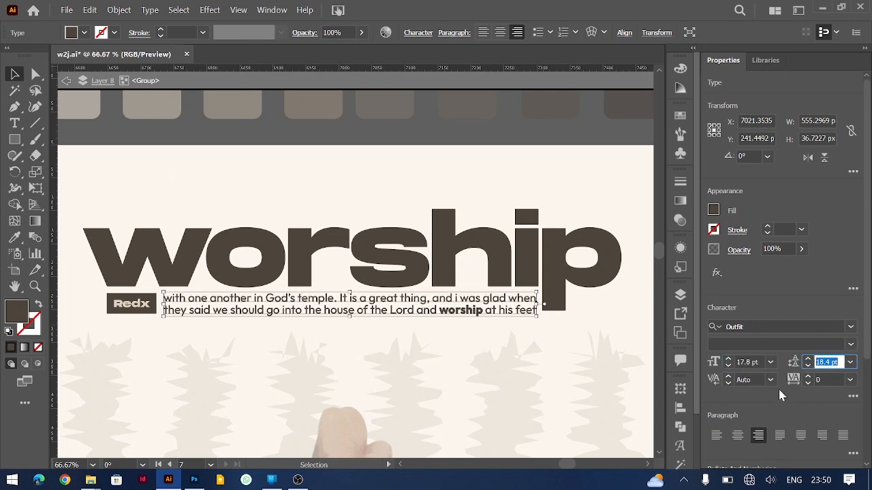
pyautogui.click(495, 140)
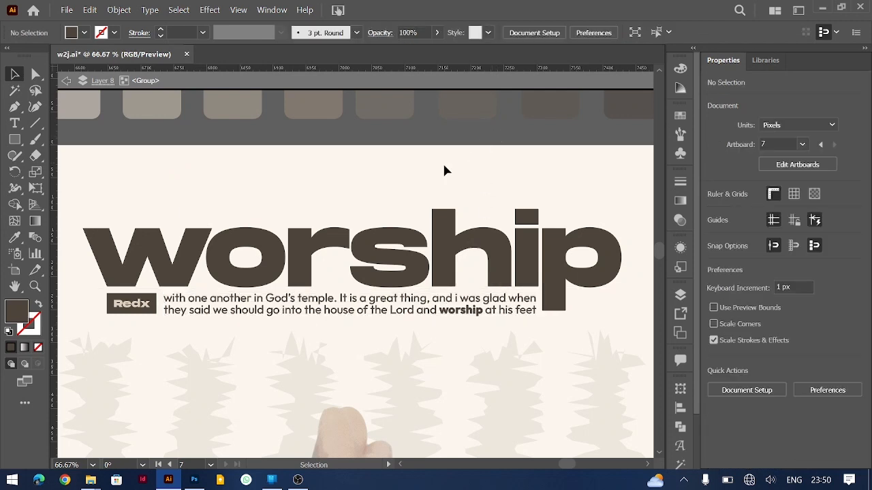
# - Leave the title group's isolation mode and add the text "it's sunday" on the white artboard beside the poster
pyautogui.hotkey('ctrl', '-')
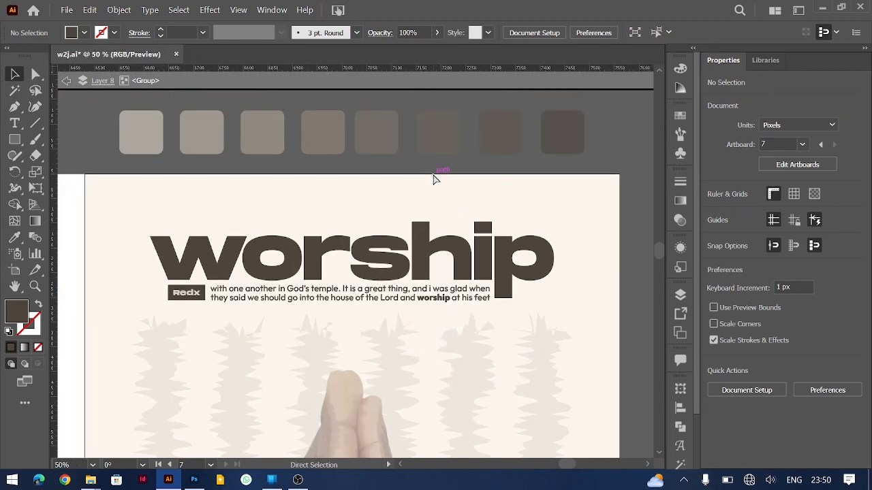
pyautogui.hotkey('ctrl', '-')
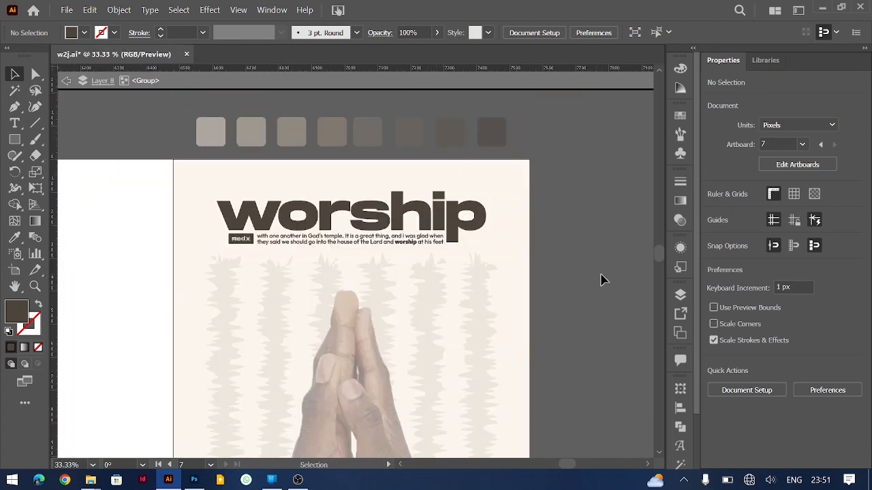
pyautogui.scroll(-5, 538, 304)
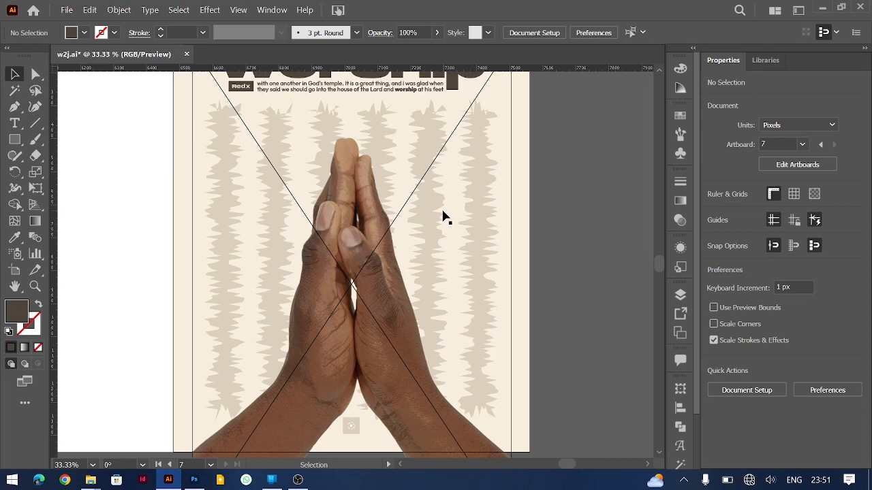
pyautogui.click(15, 123)
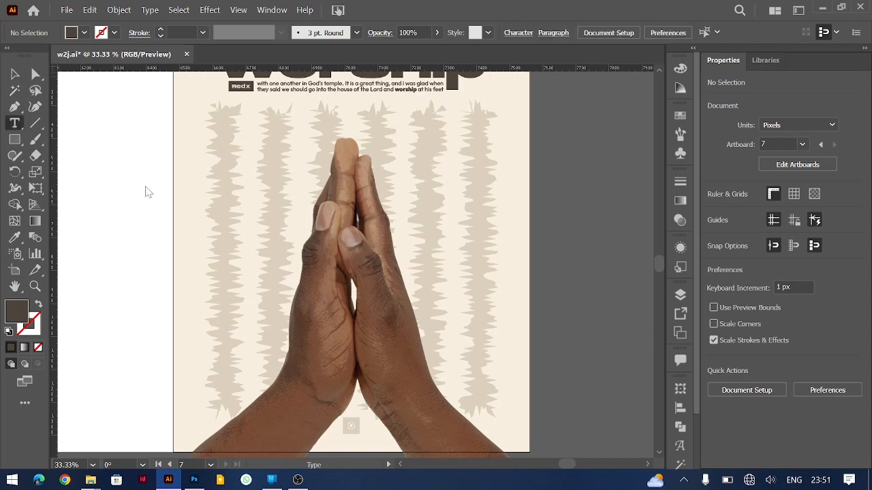
pyautogui.click(144, 198)
pyautogui.write('Wha')
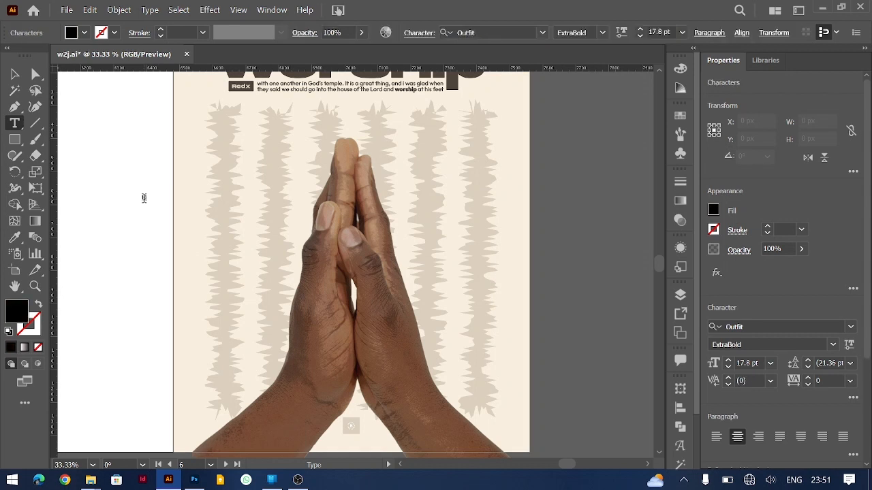
# - Change the font of the "it's sunday" text to Monument Extended
pyautogui.hotkey('ctrl', 'a')
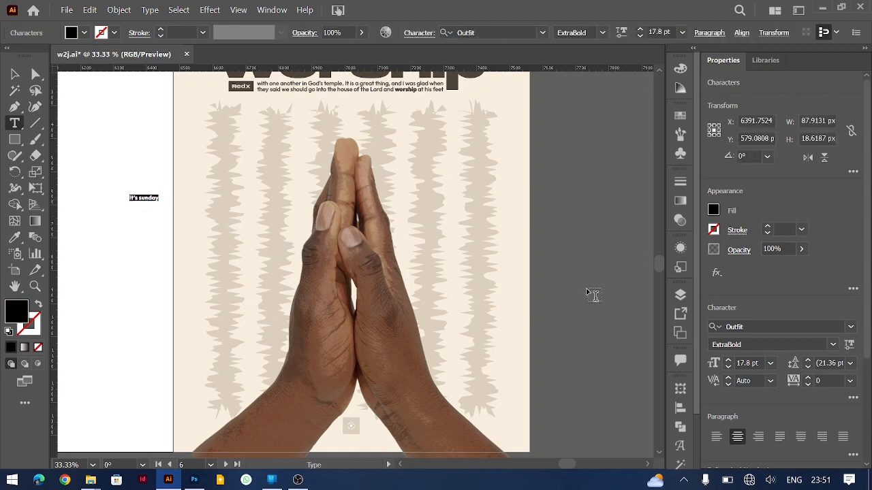
pyautogui.click(850, 328)
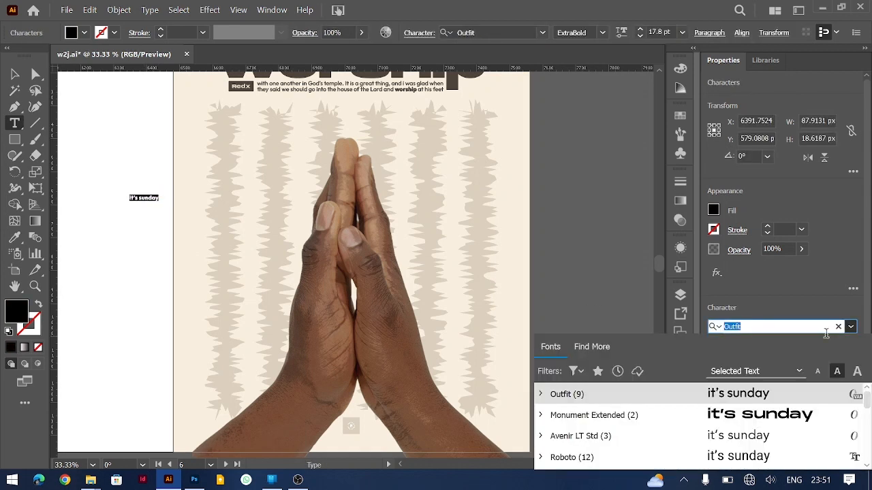
pyautogui.click(737, 408)
pyautogui.click(15, 74)
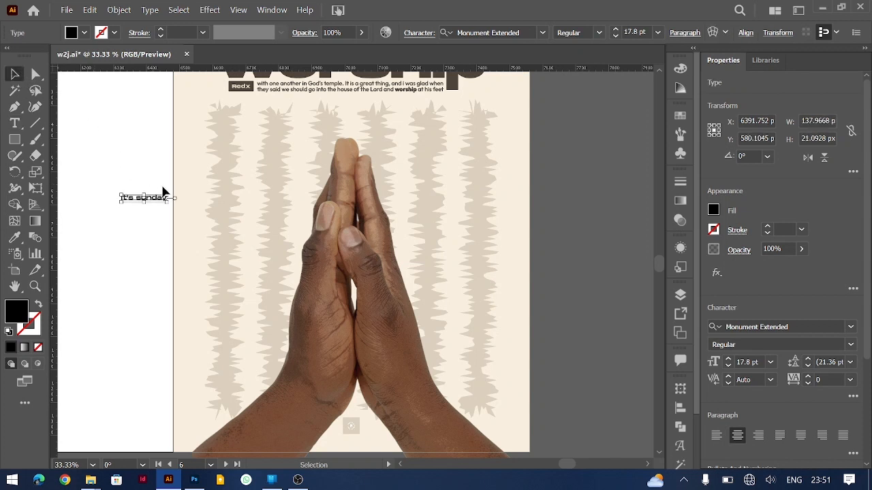
# - Enlarge "it's sunday" to about 179 pt across the praying hands and set its style to Ultrabold
pyautogui.moveTo(172, 198); pyautogui.dragTo(576, 281)
pyautogui.click(851, 345)
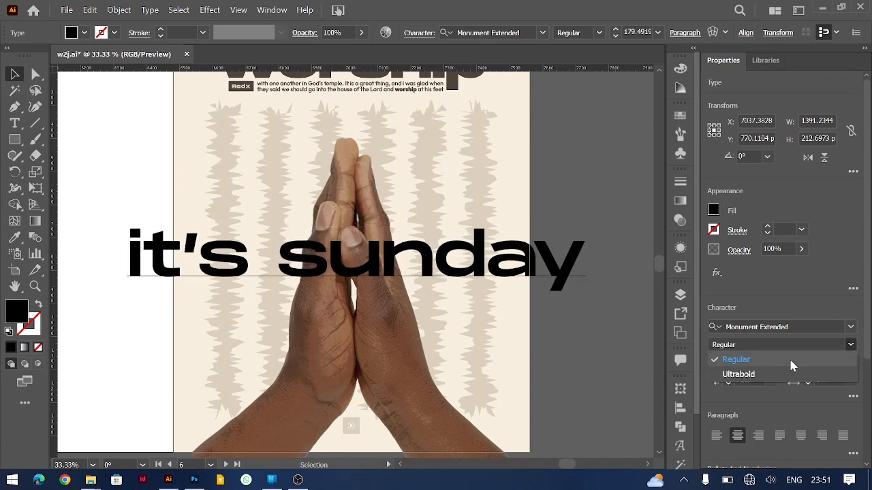
pyautogui.click(741, 374)
pyautogui.click(582, 157)
# - Recolour the "it's sunday" text with the light beige of the second swatch above the poster
pyautogui.scroll(2, 580, 158)
pyautogui.scroll(1, 580, 158)
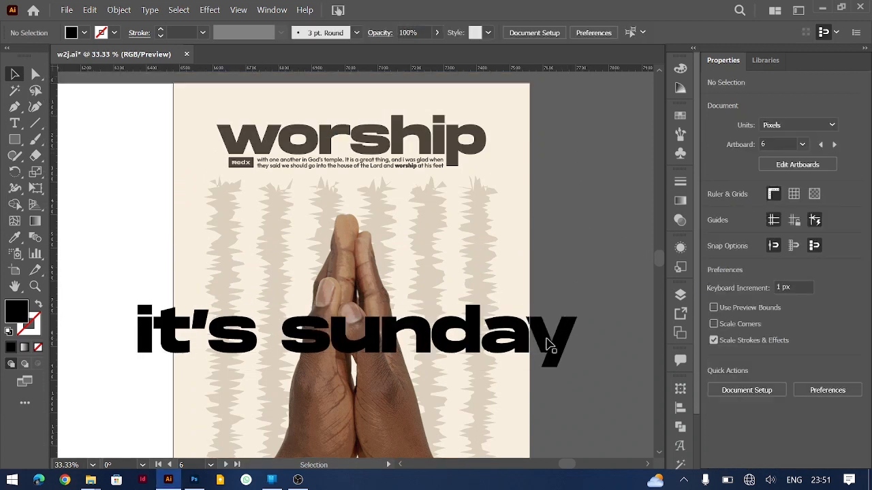
pyautogui.click(571, 316)
pyautogui.scroll(3, 572, 317)
pyautogui.press('i')
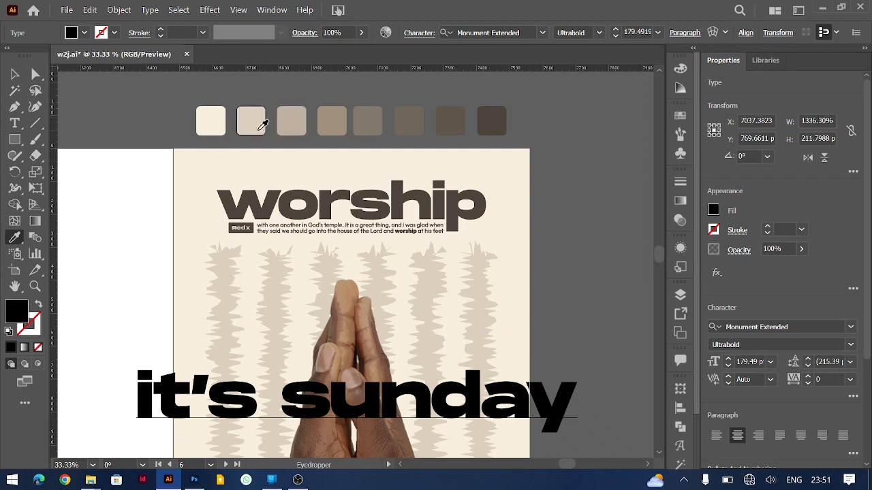
pyautogui.click(196, 124)
pyautogui.press('v')
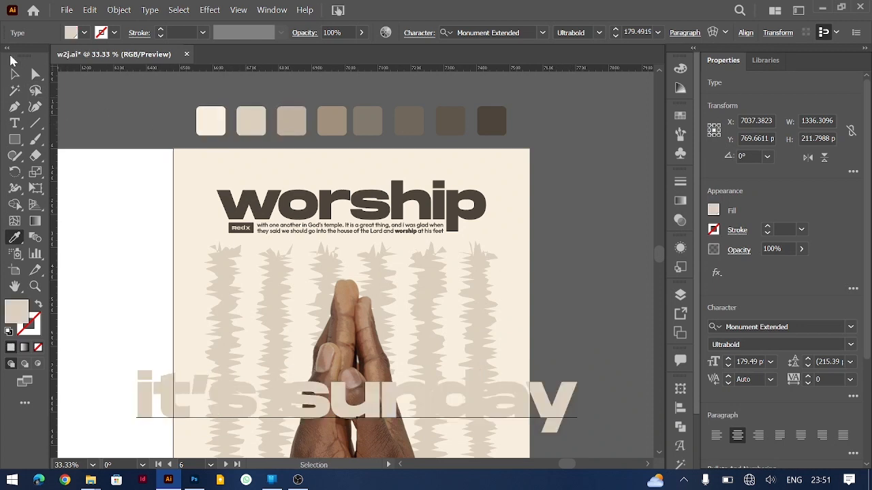
# - Move the "it's sunday" text up to the fingertips and send it behind the praying hands
pyautogui.scroll(-4, 414, 370)
pyautogui.moveTo(540, 278); pyautogui.dragTo(543, 163)
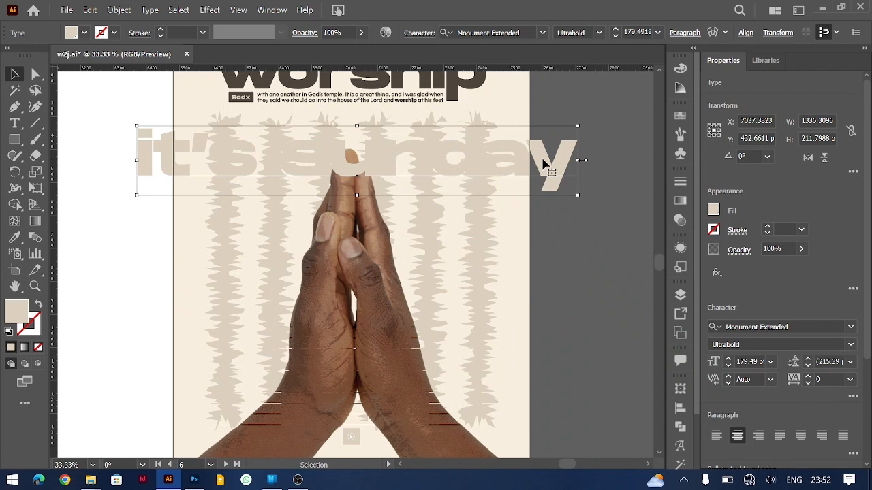
pyautogui.press('a')
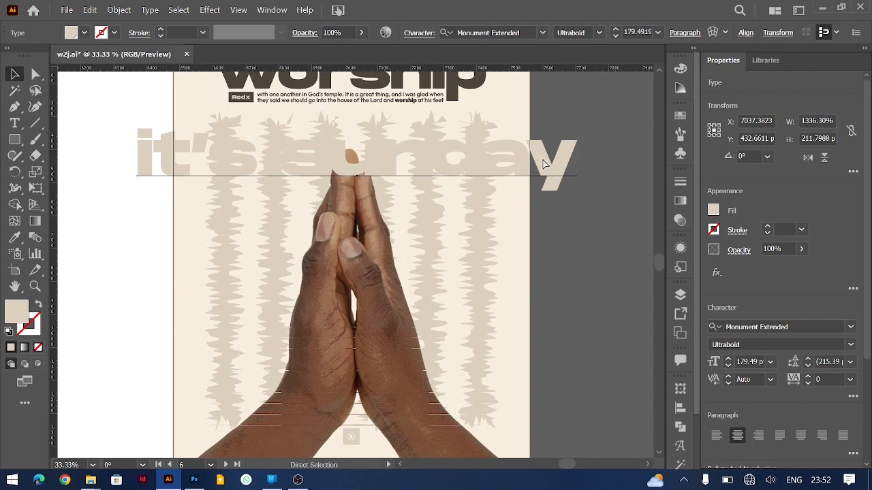
pyautogui.hotkey('ctrl', '[')
# - Recolour the "it's sunday" text with the darker beige of the third swatch above the poster
pyautogui.press('v')
pyautogui.press('i')
pyautogui.scroll(3, 545, 158)
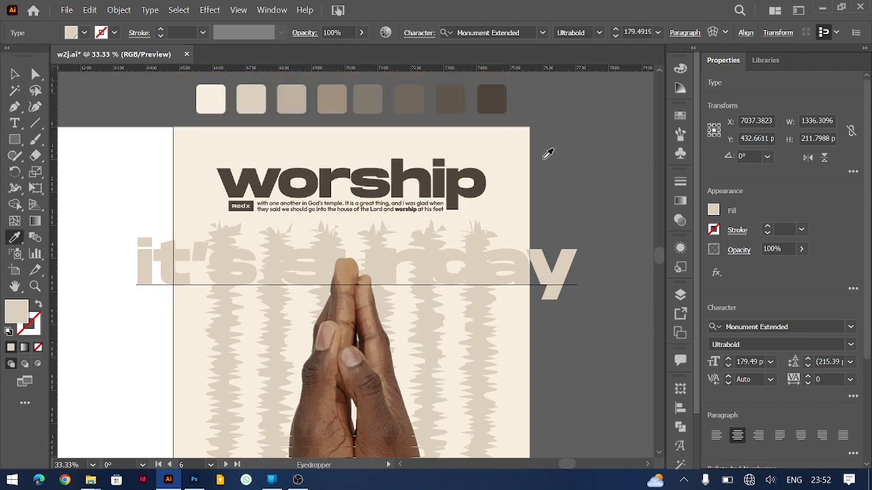
pyautogui.click(295, 102)
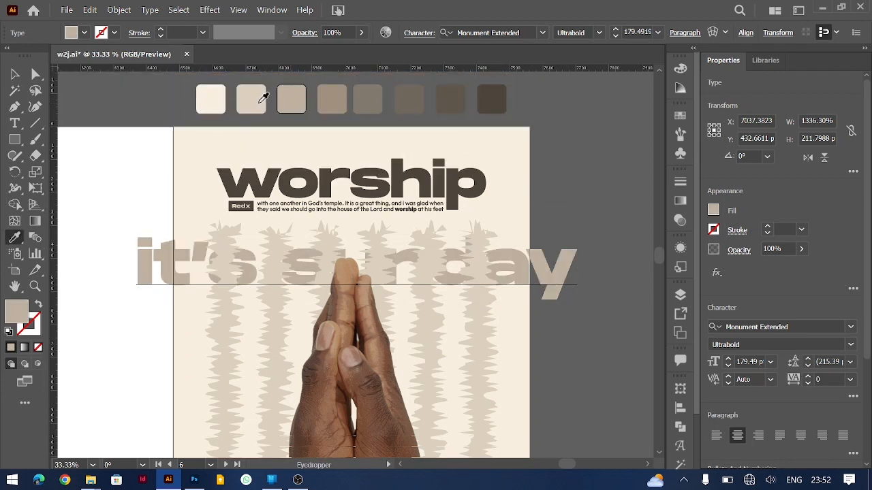
pyautogui.press('v')
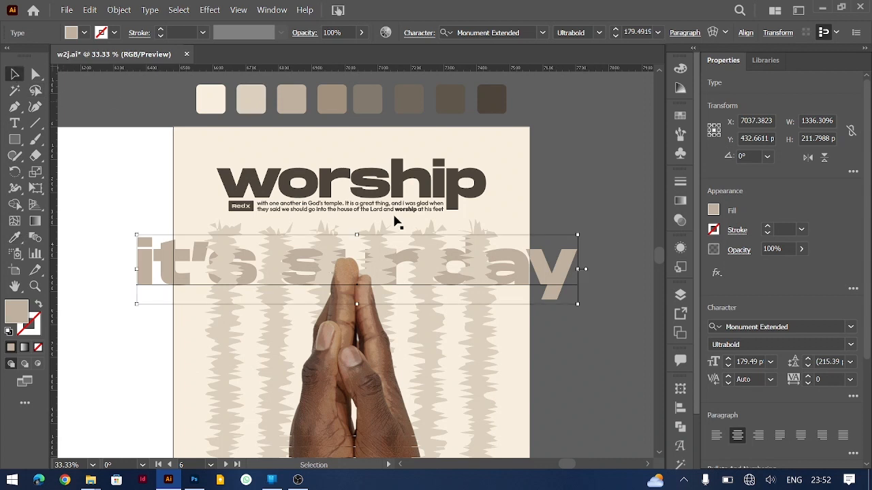
# - Try other positions for the "it's sunday" text over the hands and delete it from the poster
pyautogui.moveTo(545, 272); pyautogui.dragTo(294, 330)
pyautogui.moveTo(202, 312); pyautogui.dragTo(559, 264)
pyautogui.press('Delete')
pyautogui.scroll(-5, 492, 261)
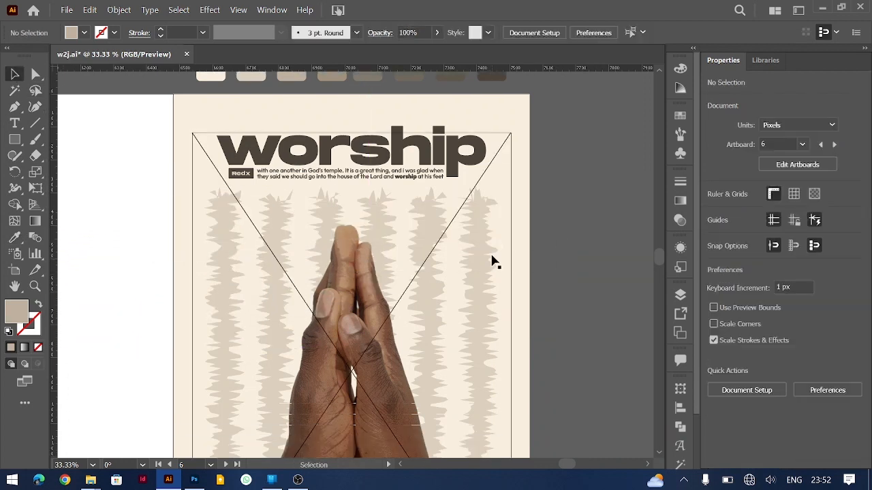
pyautogui.hotkey('ctrl', '-')
pyautogui.scroll(-1, 494, 261)
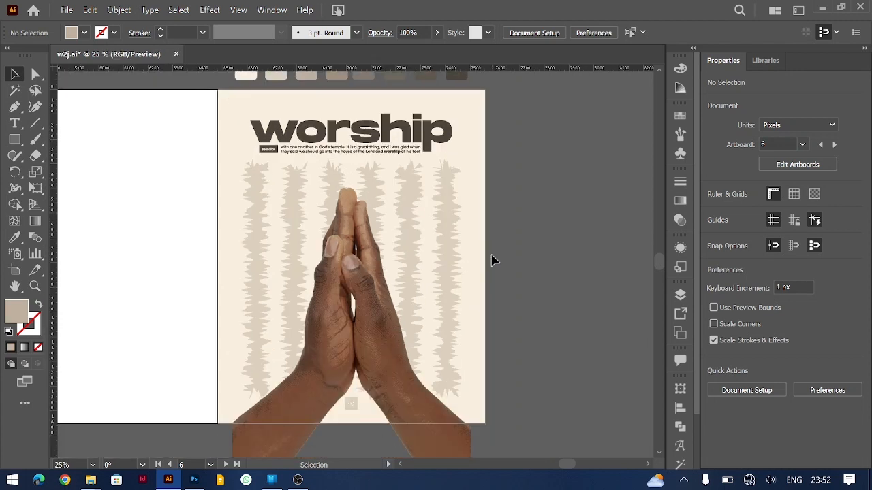